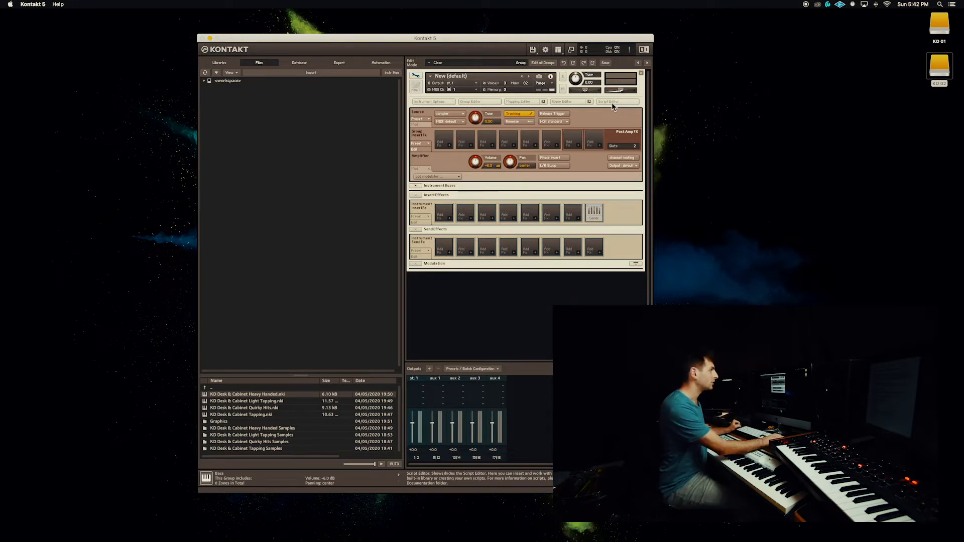
- Paste the volume knob script for Close, Room and Bass into the first script slot and apply it
left_click(609, 102)
left_click(480, 172)
key("super+v")
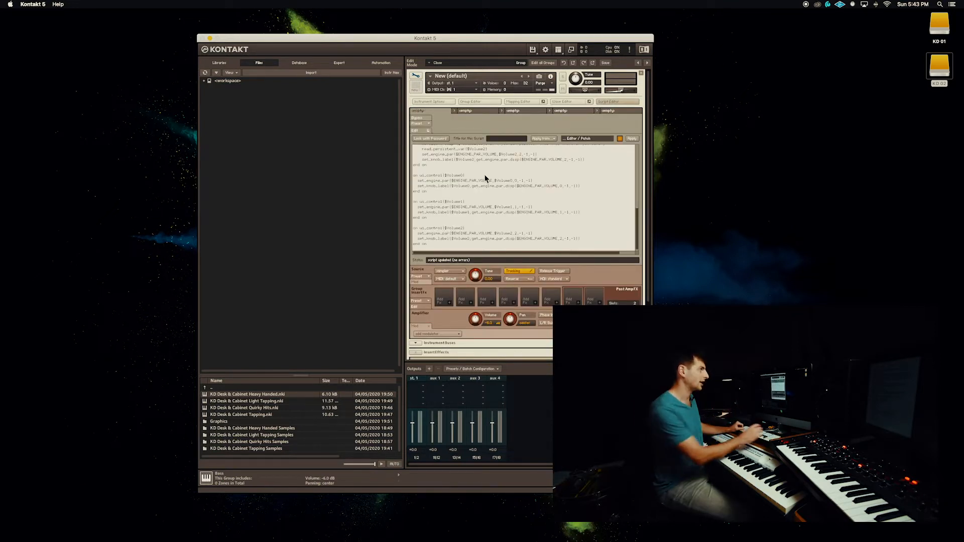
scroll(477, 206, "up", 15)
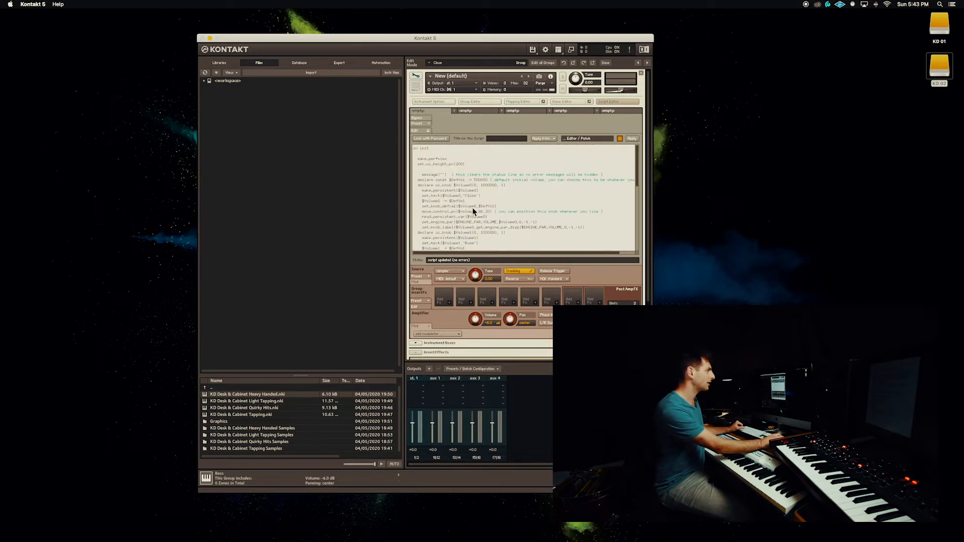
left_click(631, 139)
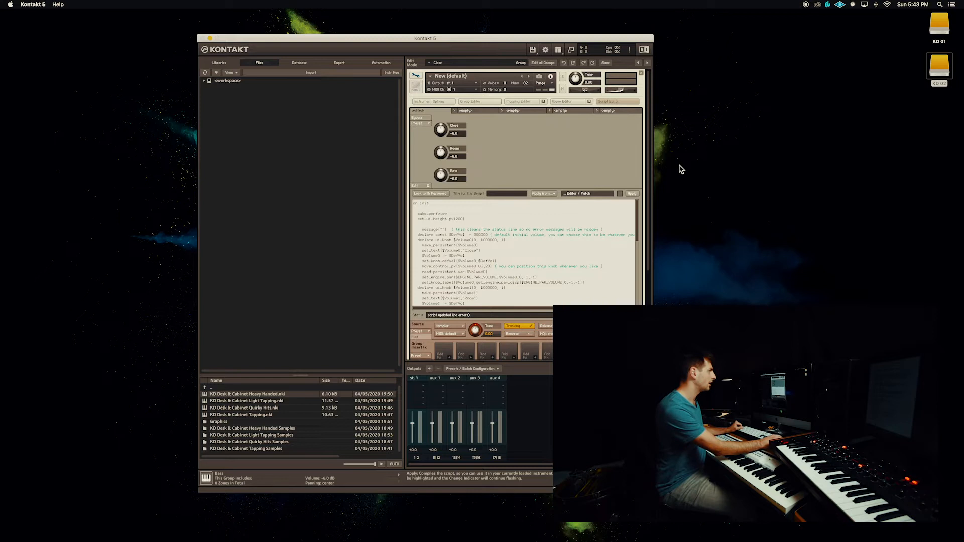
- Check the Close, Room and Bass knobs in the performance view and compare them with the instrument's groups
left_click(416, 76)
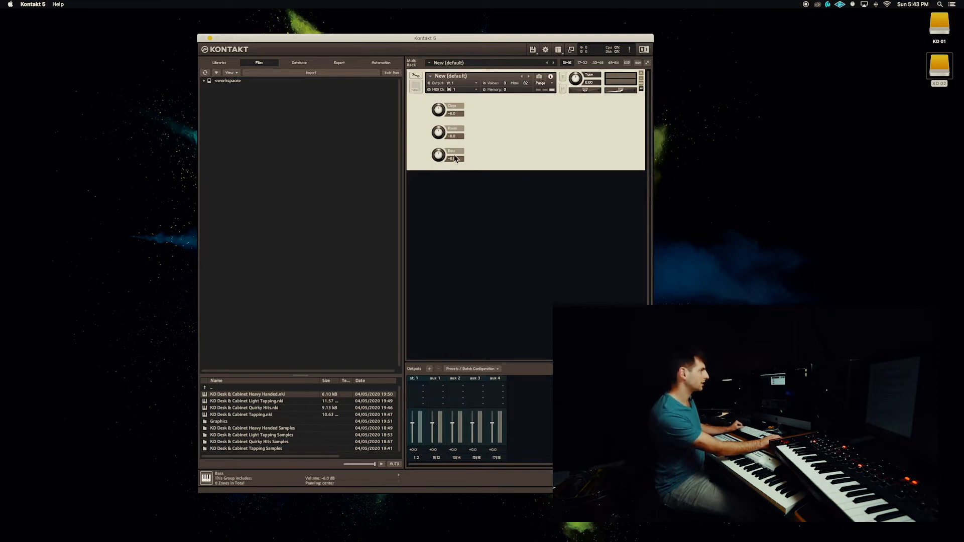
left_click(415, 75)
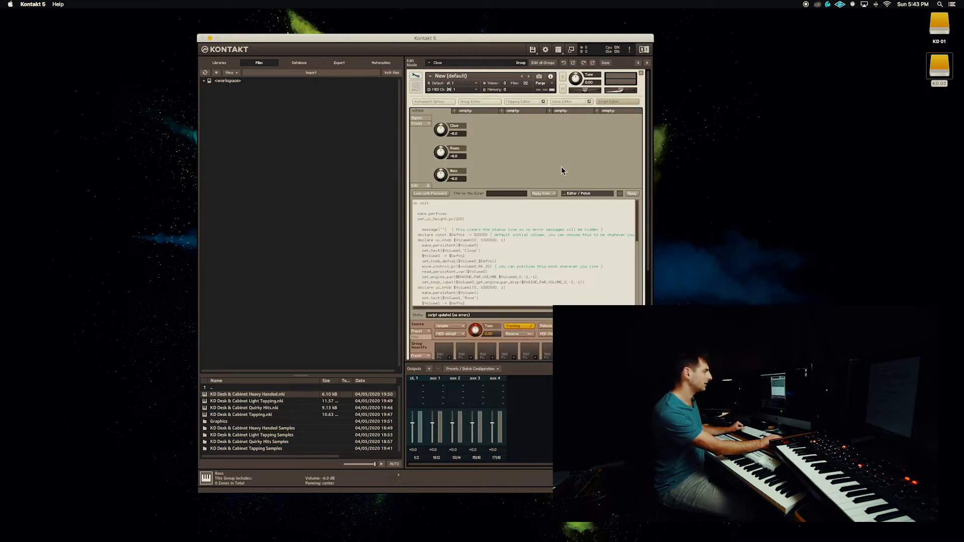
left_click(473, 102)
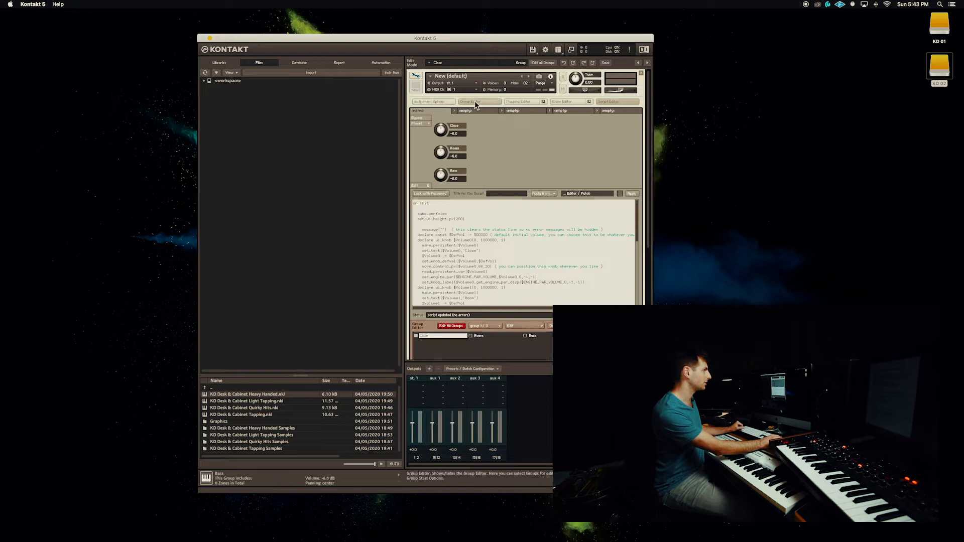
left_click(609, 101)
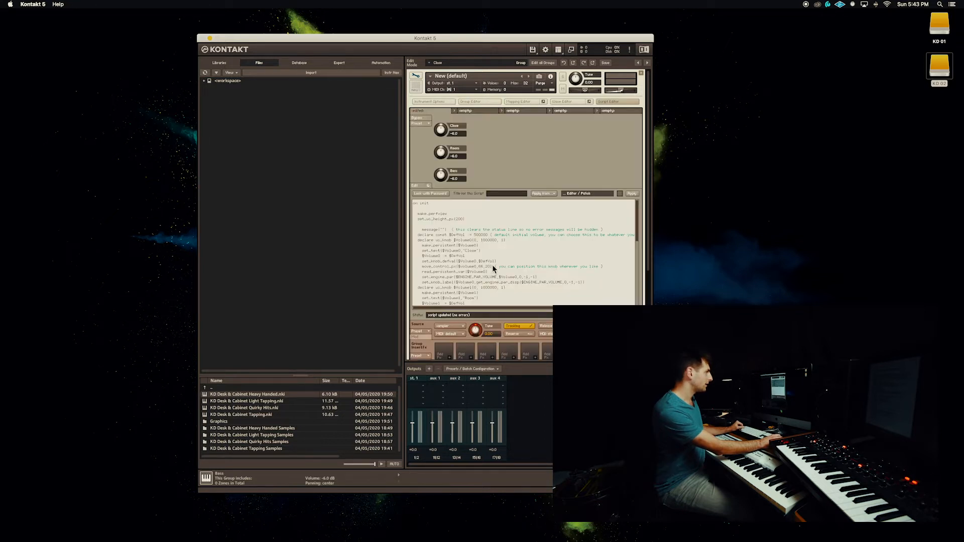
- Try changing the horizontal position of the Close knob in its move_control_px line and apply the script
scroll(492, 265, "down", 2)
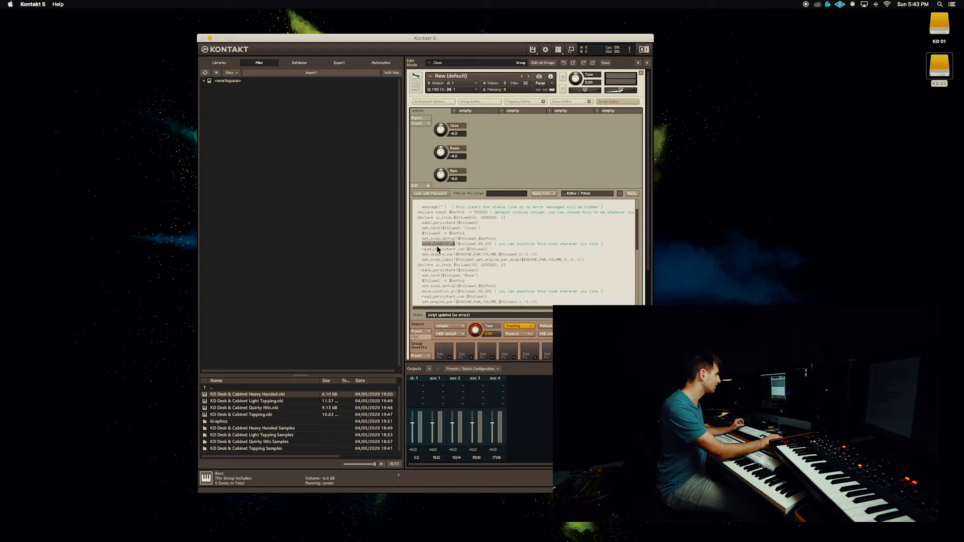
left_click(456, 244)
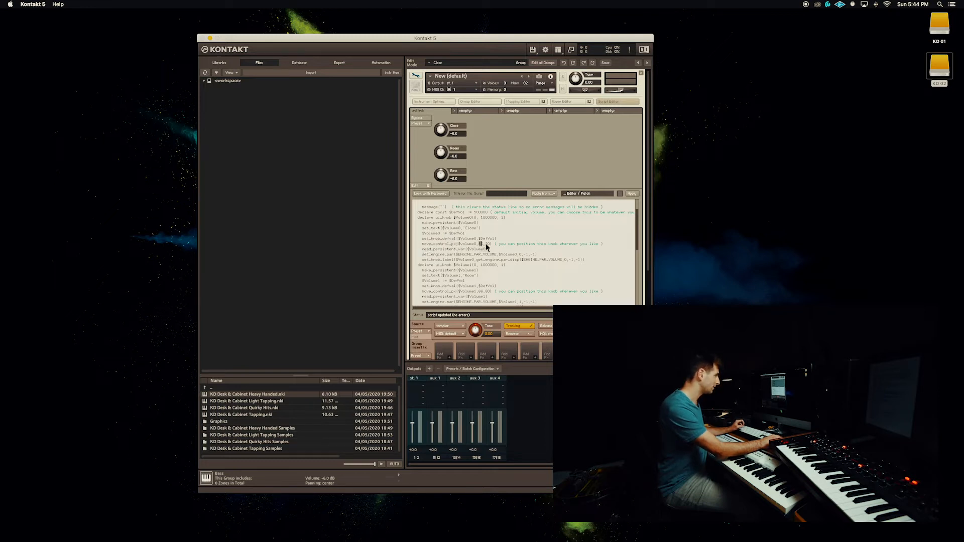
double_click(479, 244)
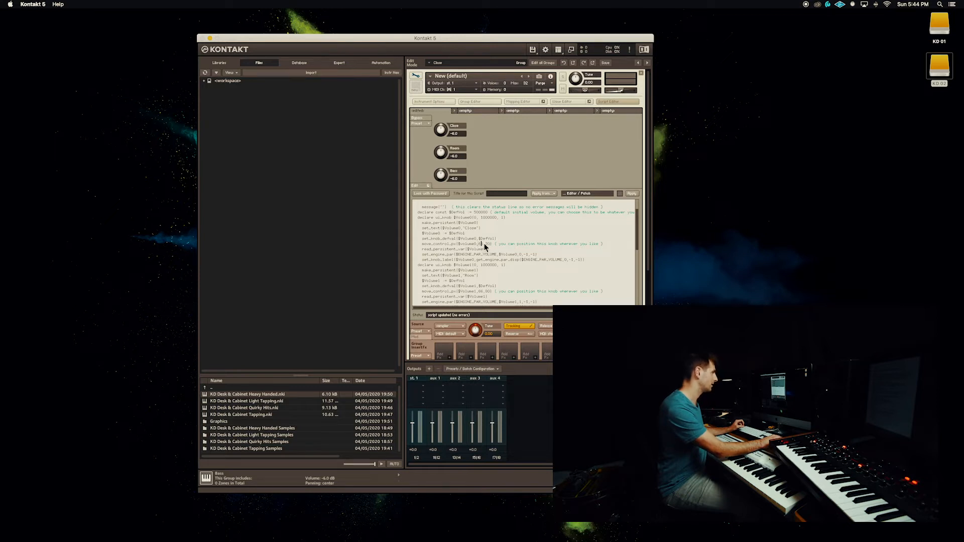
key("Left")
type("1")
left_click(625, 195)
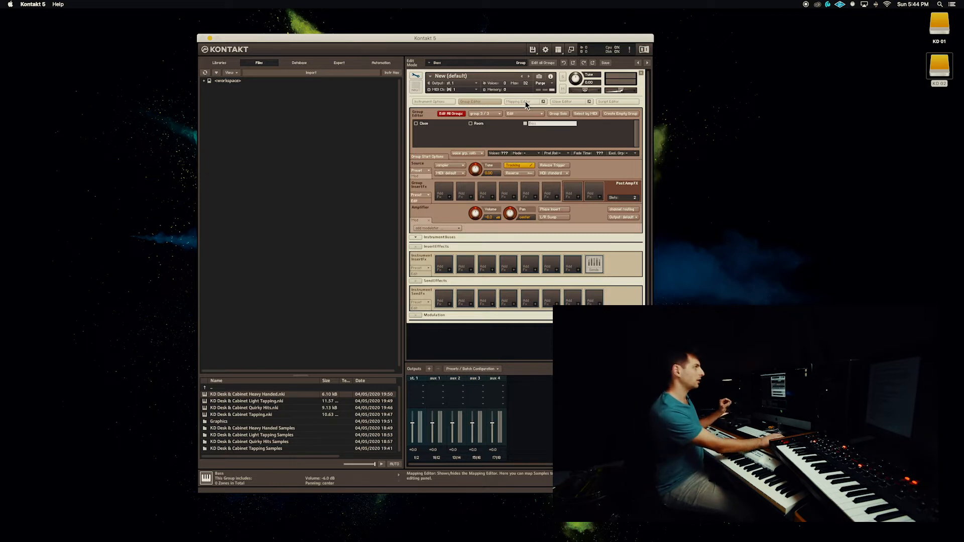
- Show the Group Editor and Mapping Editor, and limit the mapping view to selected groups only
left_click(474, 102)
left_click(474, 102)
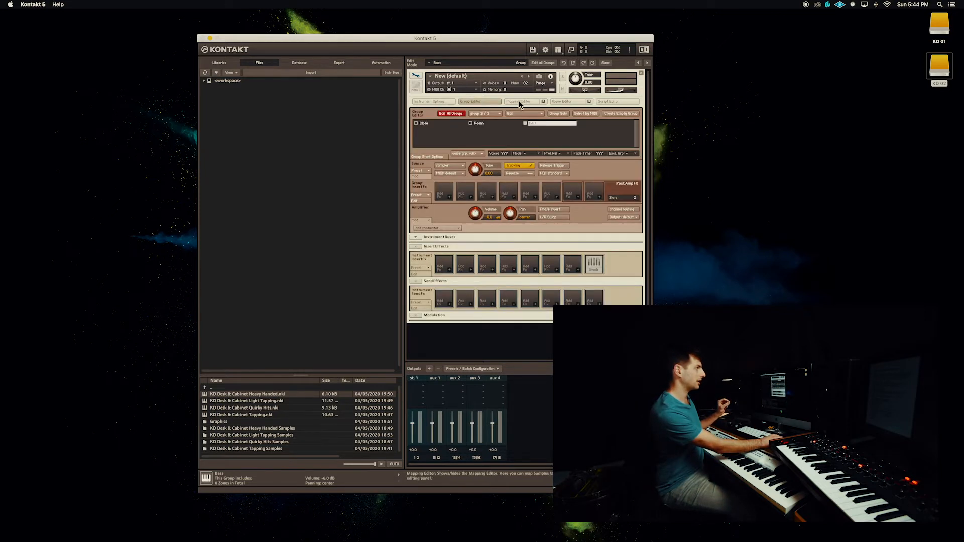
left_click(521, 100)
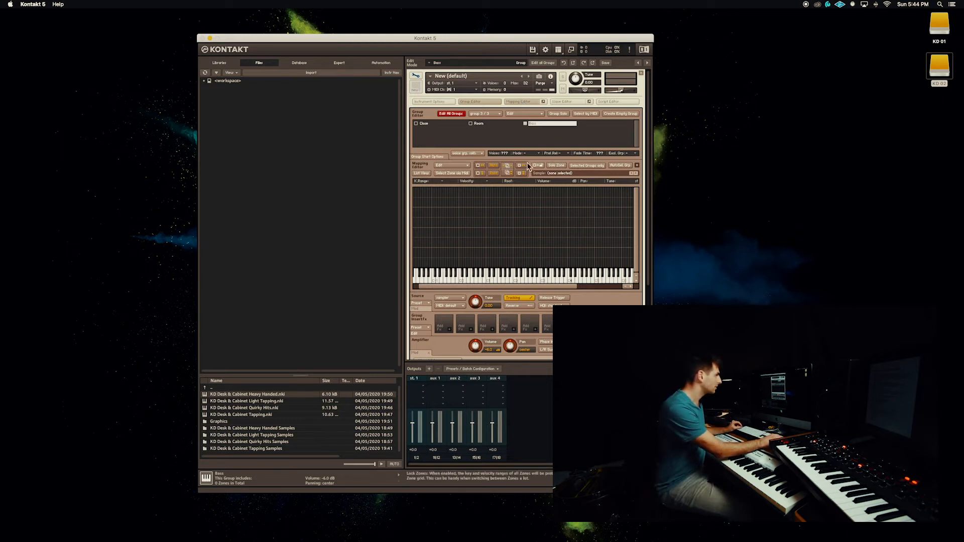
left_click(585, 170)
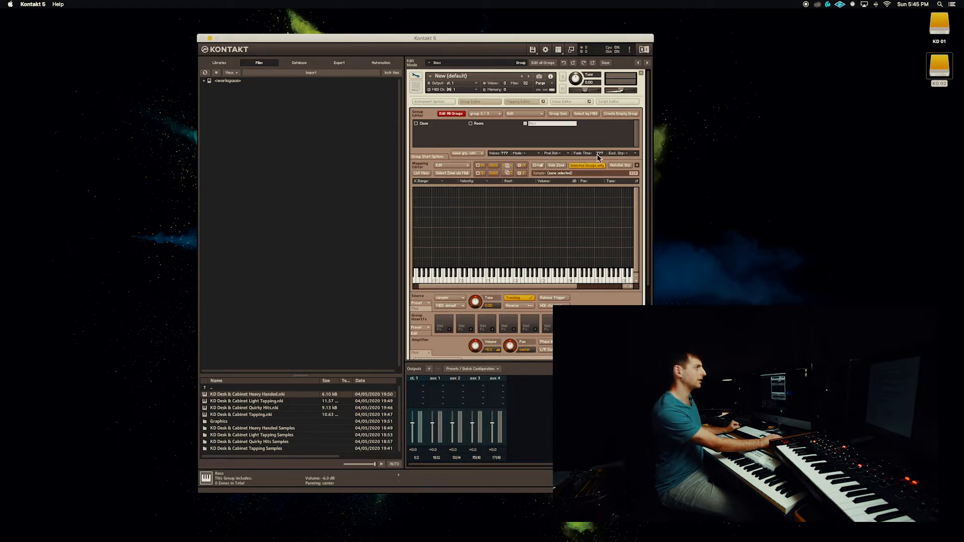
left_click(508, 126)
left_click(450, 124)
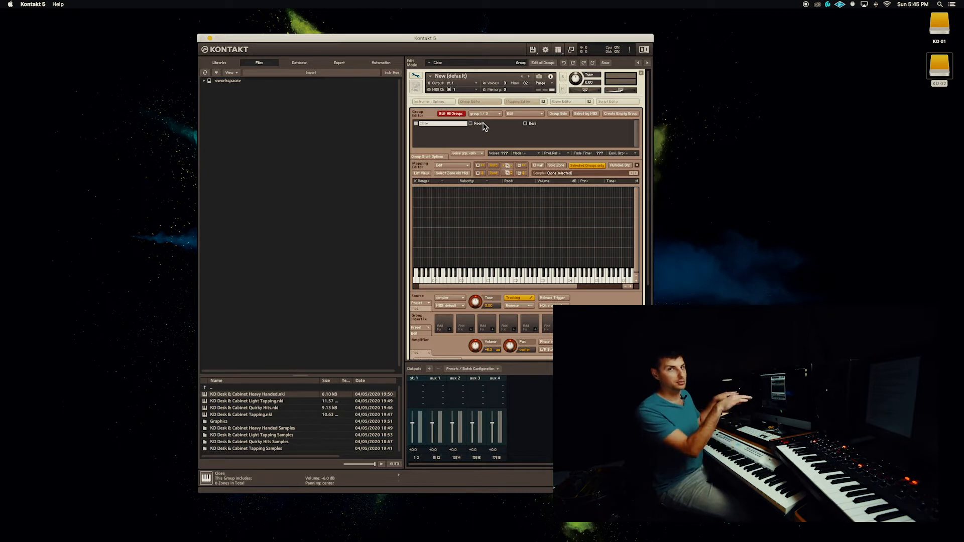
- Map the BASS_Heavy Handed 1 to 19 samples across the keyboard in the Bass group
left_click(546, 126)
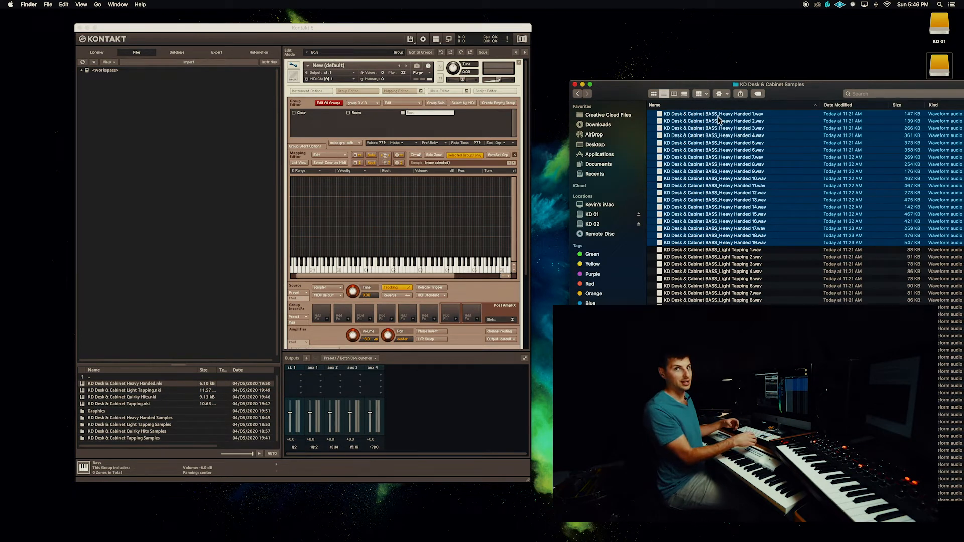
left_click(413, 116)
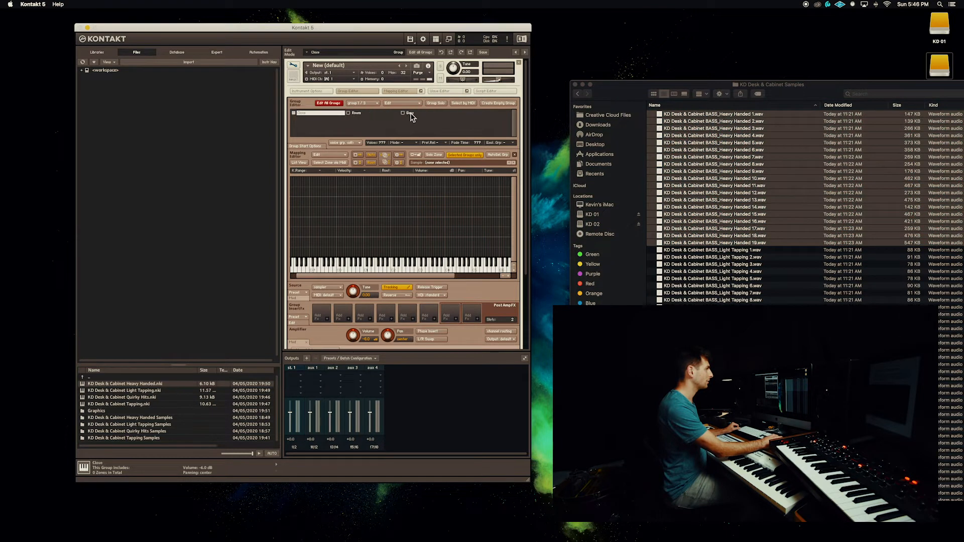
left_click(687, 115)
left_click_drag(659, 117, 365, 243)
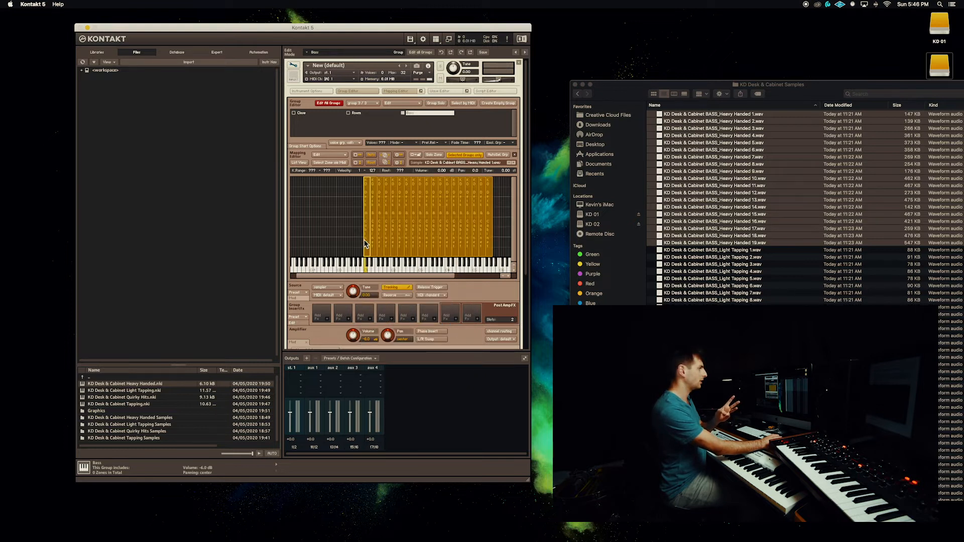
- Map the ROOM_Heavy Handed samples in the Room group, starting at the same key as the Bass samples
scroll(751, 277, "down", 20)
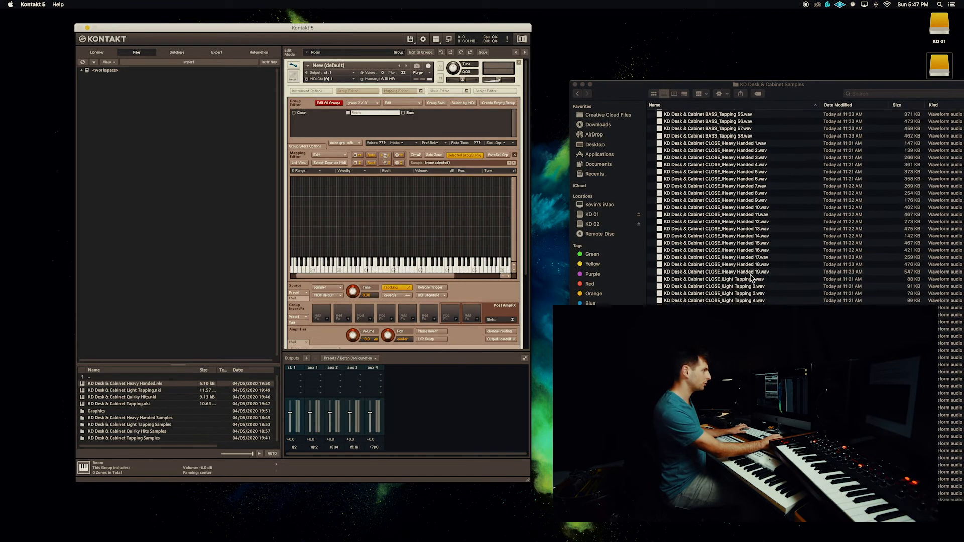
scroll(751, 276, "down", 20)
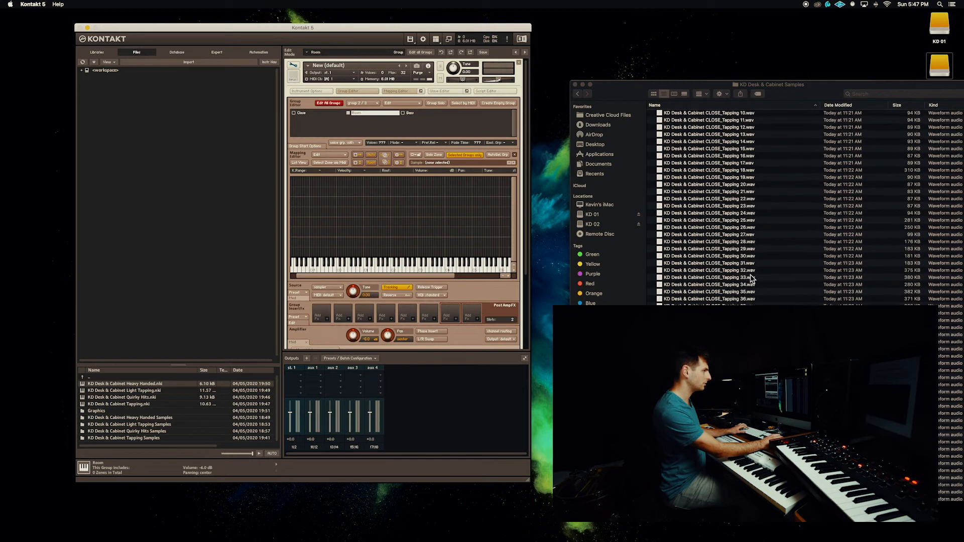
scroll(751, 278, "down", 10)
left_click(729, 200)
left_click(740, 197)
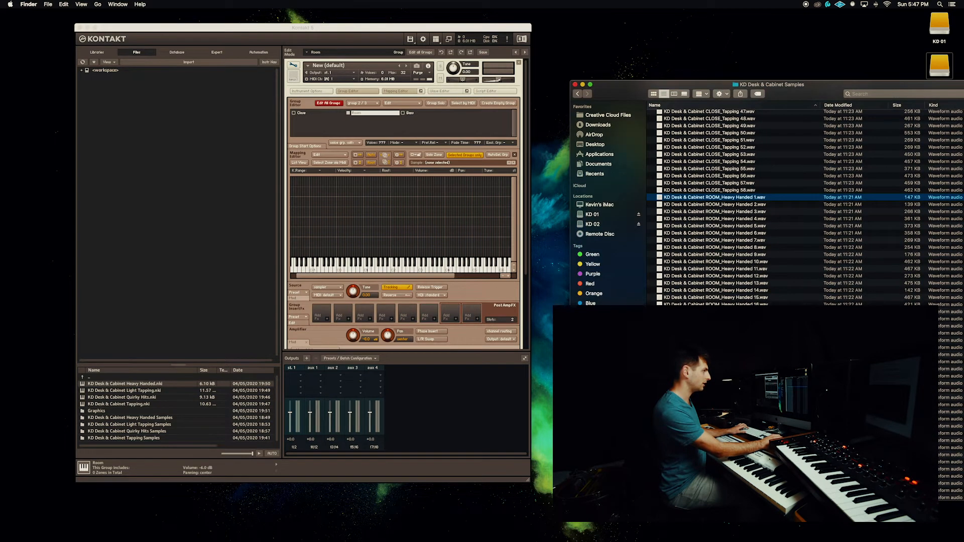
left_click(739, 326, "shift")
left_click_drag(661, 198, 366, 240)
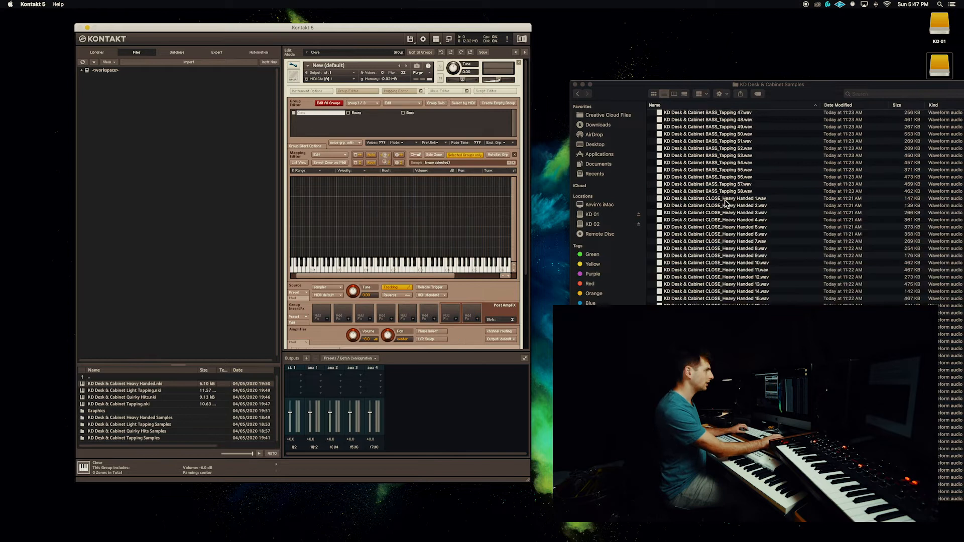
- Map the CLOSE_Heavy Handed samples in the Close group over the same key range as the other groups
left_click(721, 199)
left_click(722, 327, "shift")
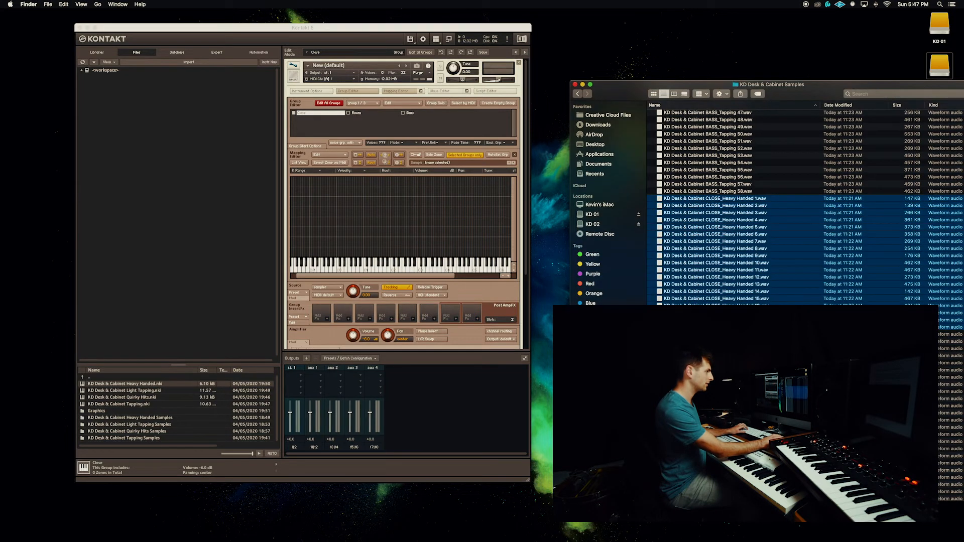
left_click_drag(381, 214, 364, 237)
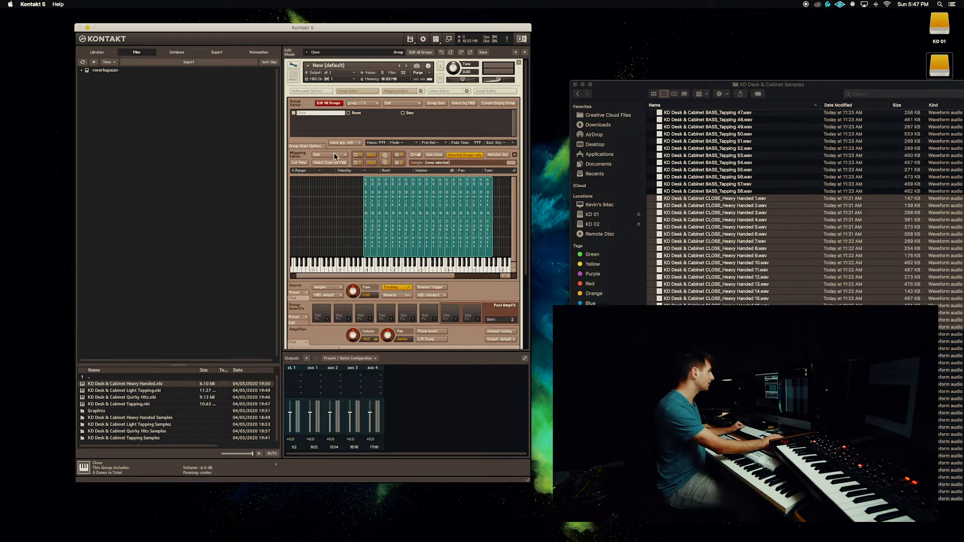
- Test the microphone balance in the performance view by turning down the Close, Room and Bass volume knobs
left_click(294, 66)
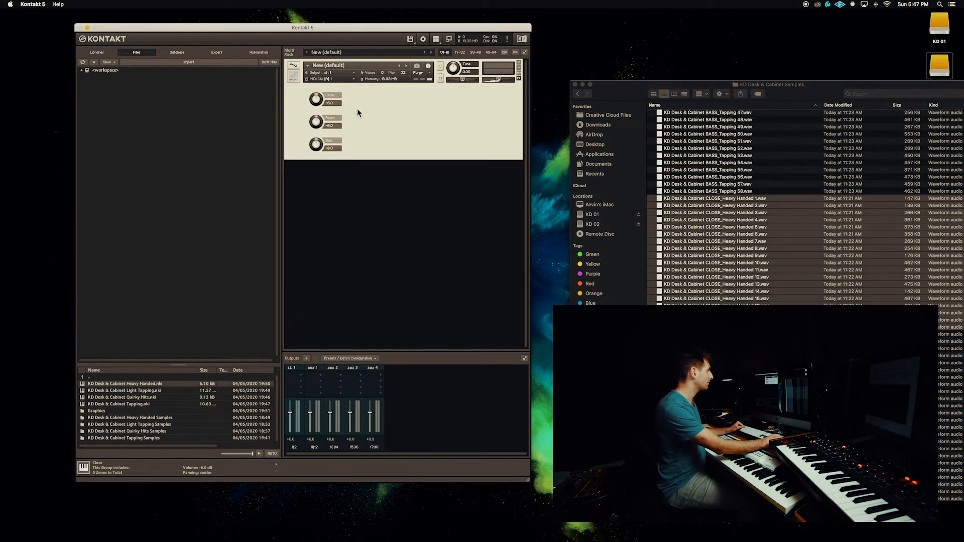
left_click_drag(319, 100, 331, 200)
left_click_drag(317, 125, 330, 300)
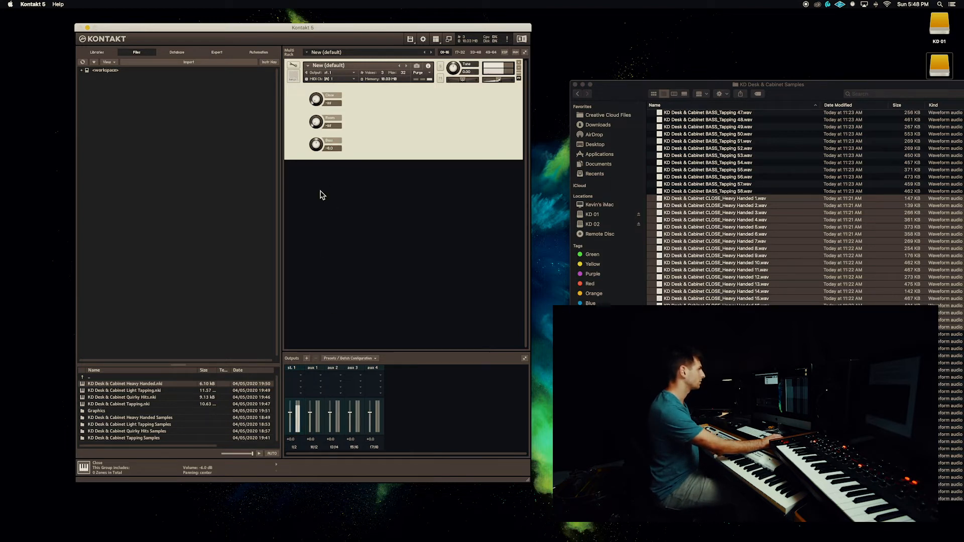
left_click_drag(316, 145, 325, 361)
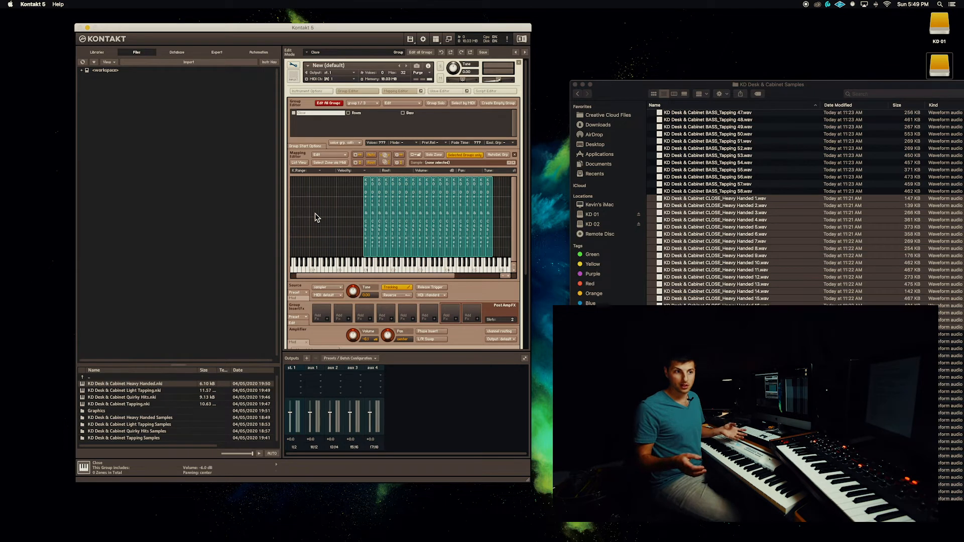
- Examine the Close group's mapped zones and their volume setting, first all together and then the Heavy Handed 2 zone alone
left_click_drag(348, 209, 506, 228)
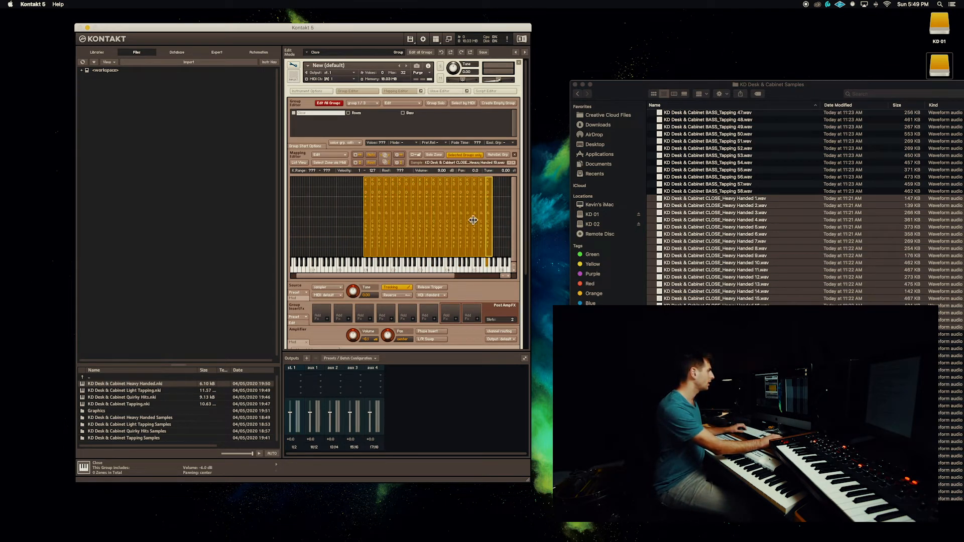
left_click(319, 114)
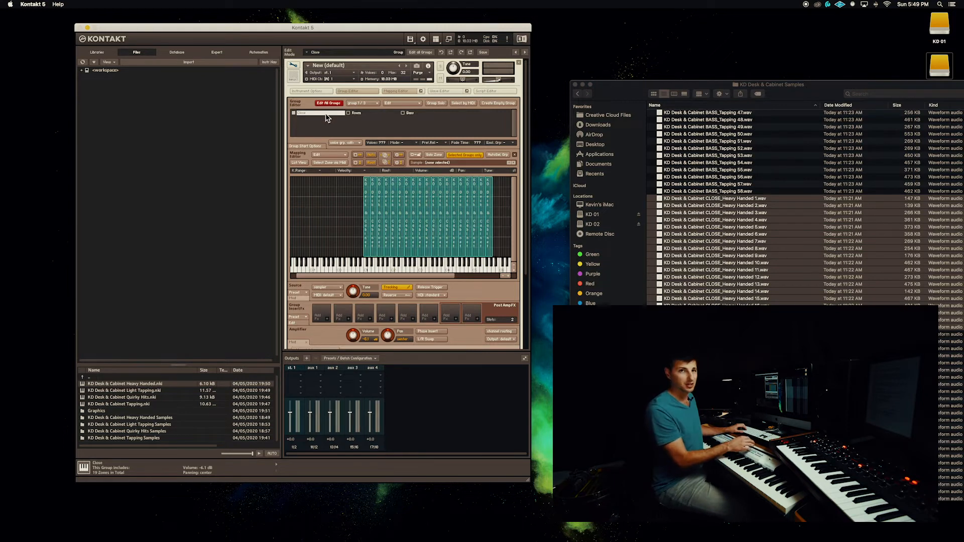
left_click(364, 114)
left_click(326, 115)
left_click_drag(342, 217, 495, 223)
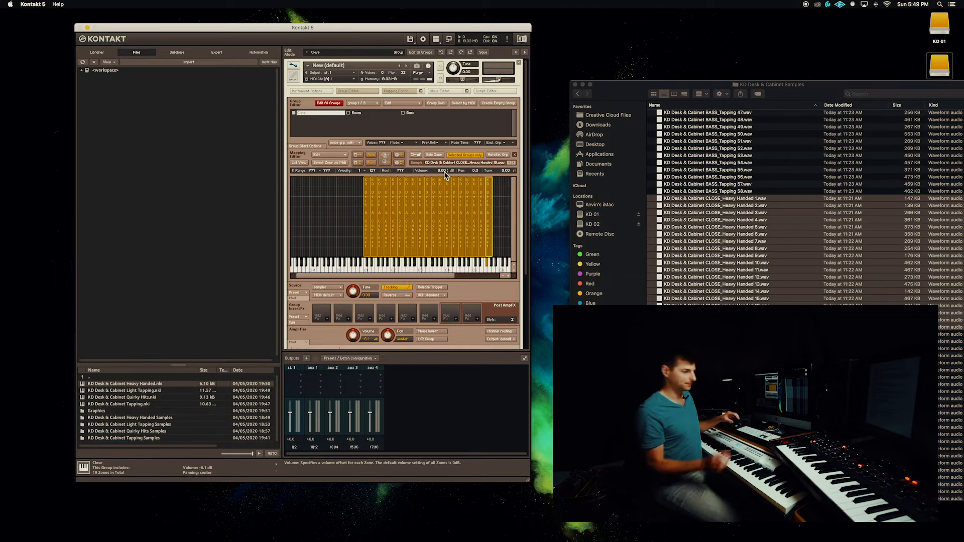
left_click(341, 217)
left_click(373, 211)
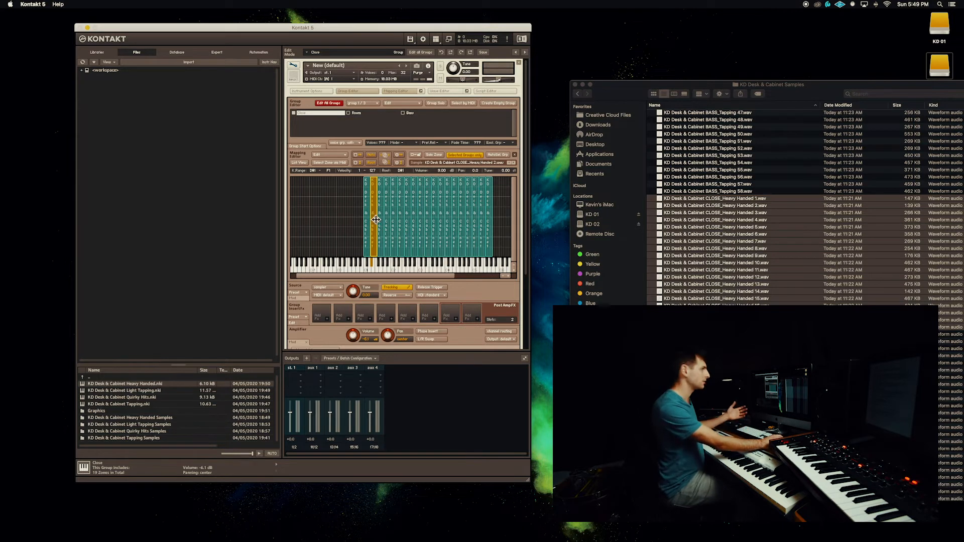
left_click(333, 218)
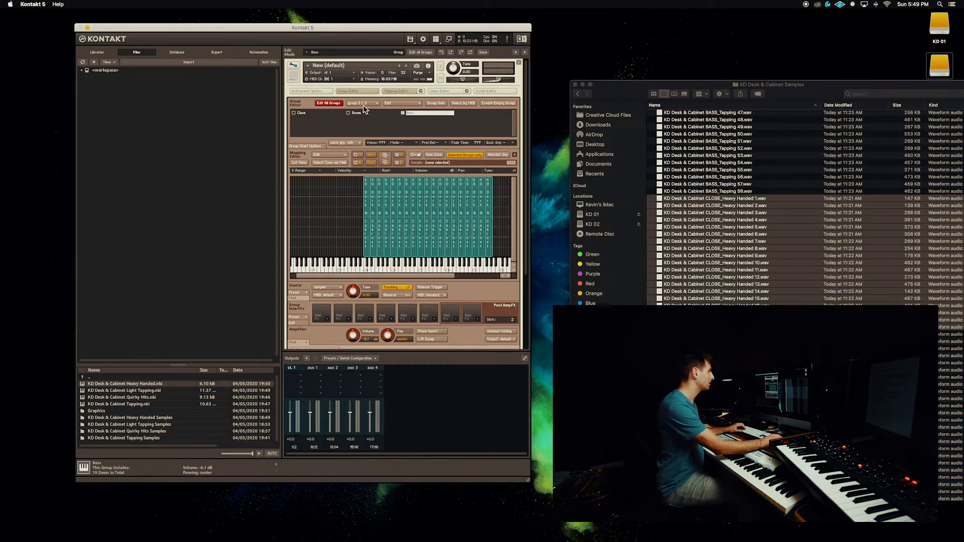
- Hide the Mapping Editor and select the Close group in the Group Editor
left_click(393, 90)
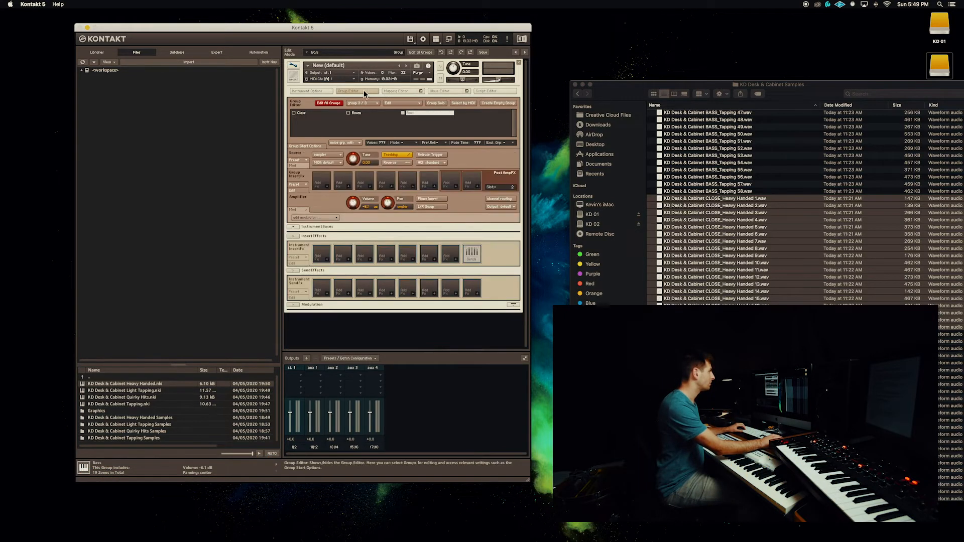
left_click(364, 91)
left_click(371, 91)
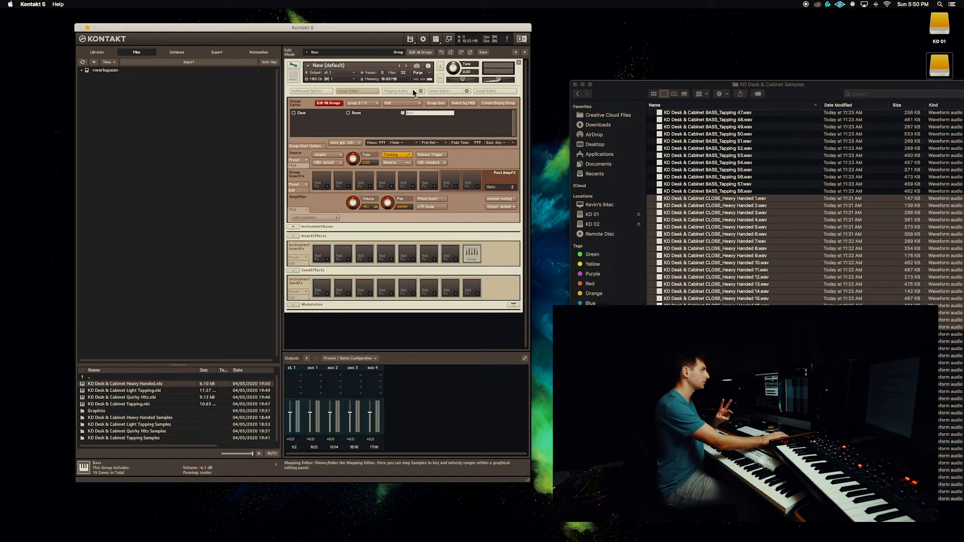
left_click(320, 114)
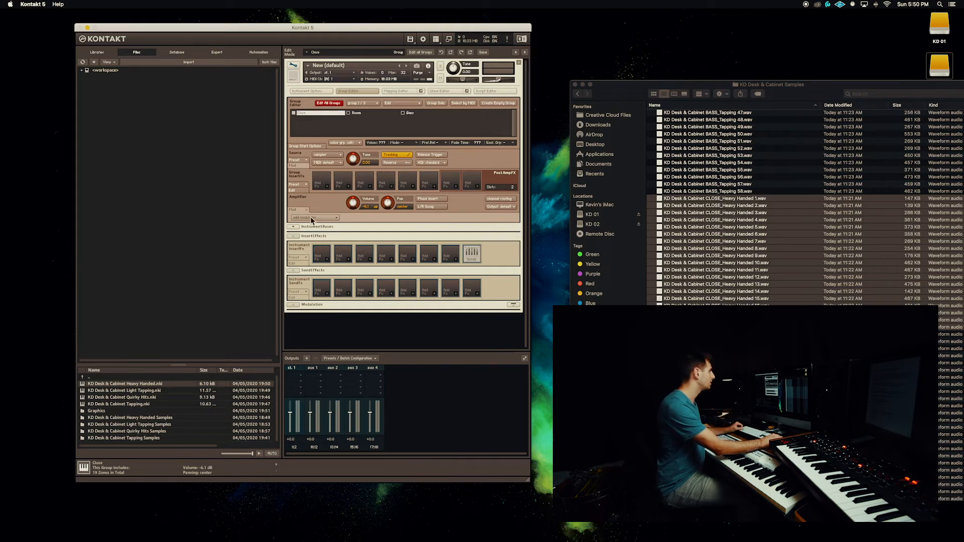
- Add a velocity modulator to the Close group's amplifier with an active response curve that rises early and flattens through the middle
left_click(335, 217)
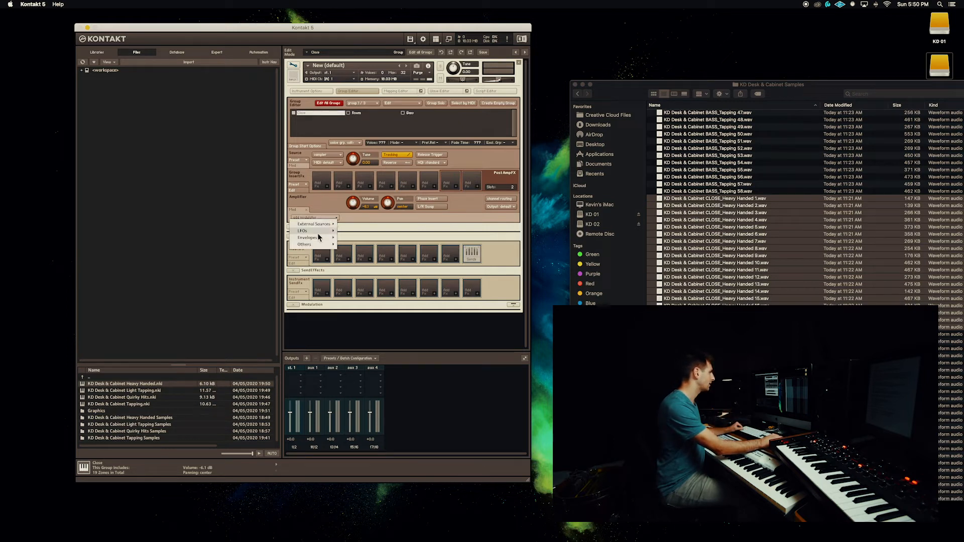
mouse_move(321, 238)
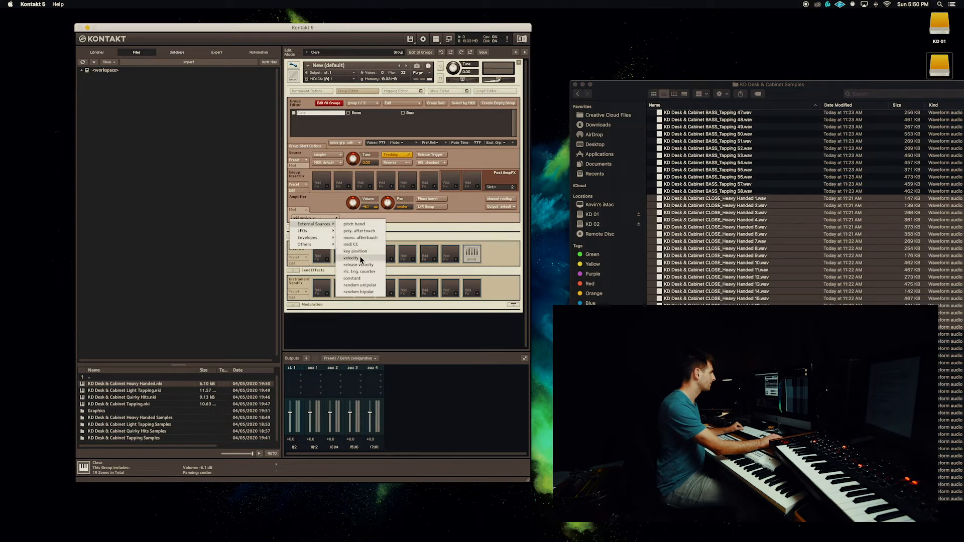
left_click(359, 257)
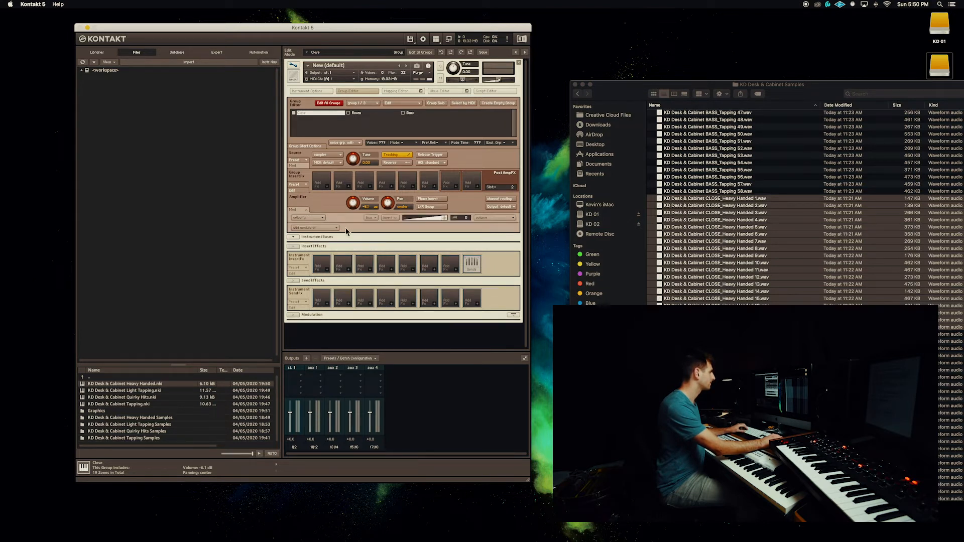
left_click(371, 217)
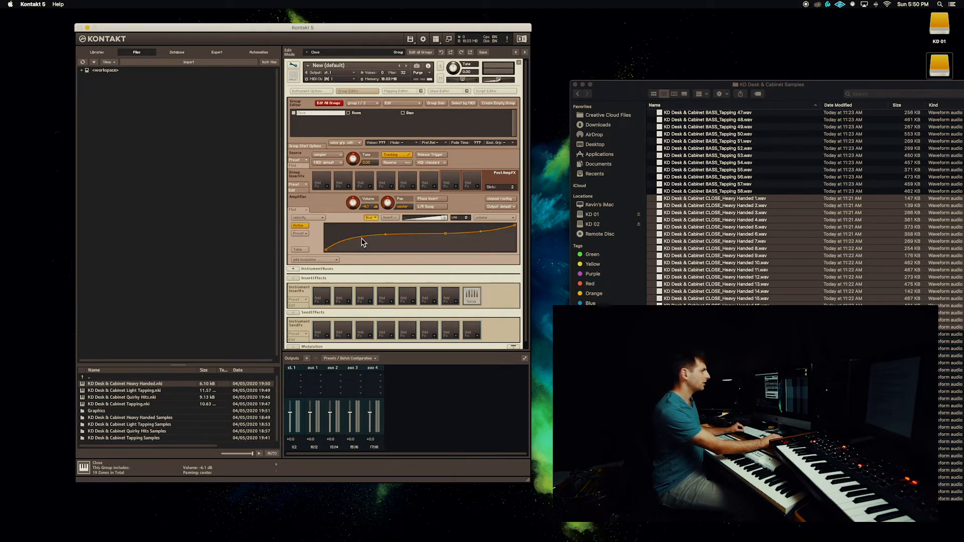
- Add a velocity modulator to the Room group's amplifier
left_click(360, 114)
left_click(331, 117)
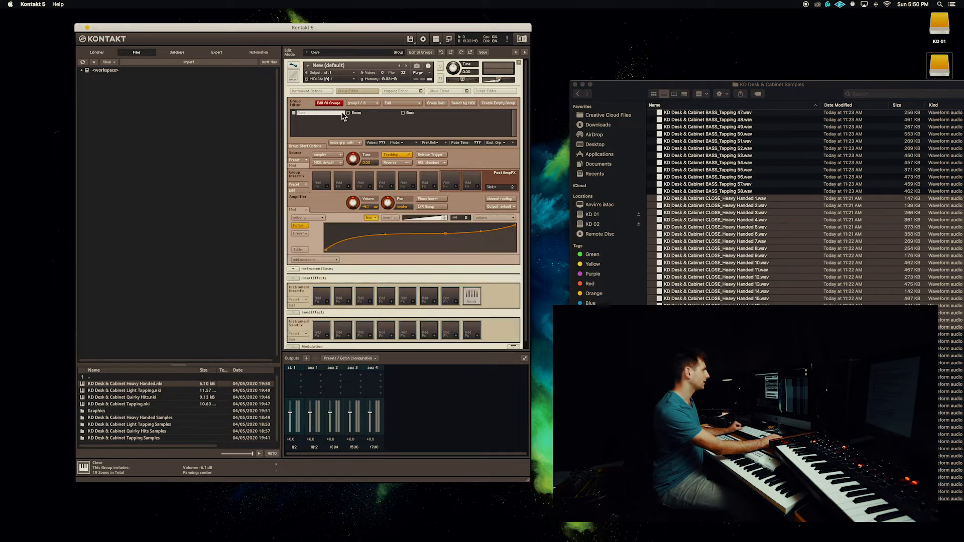
left_click(363, 114)
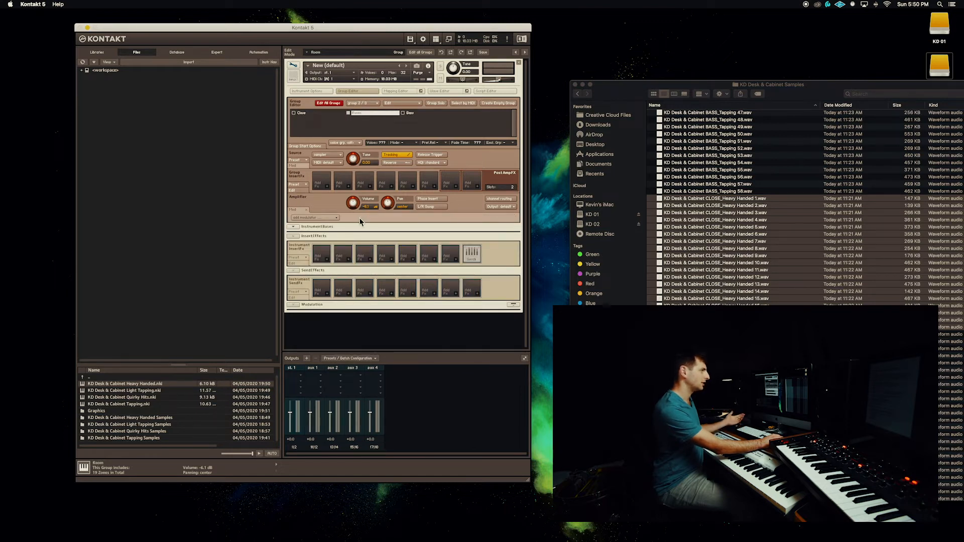
left_click(336, 219)
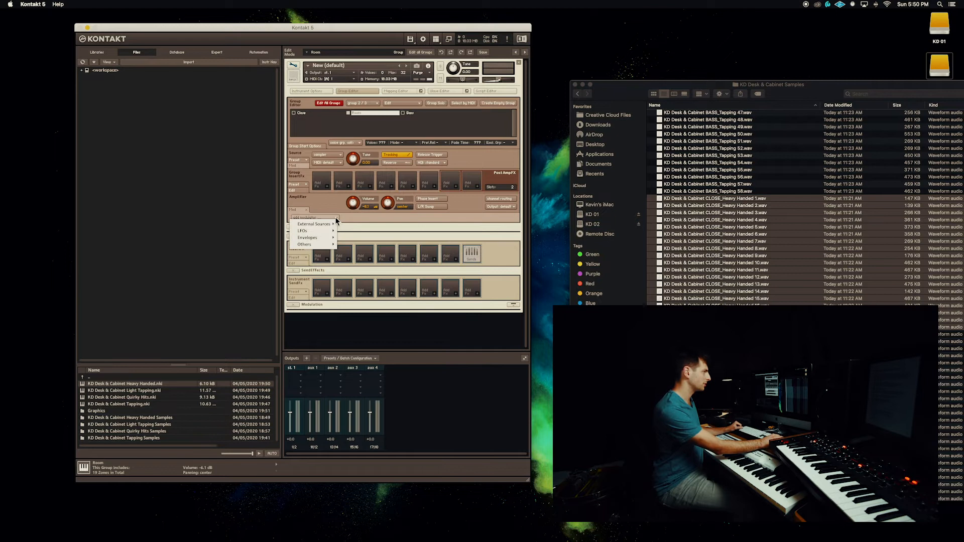
mouse_move(332, 224)
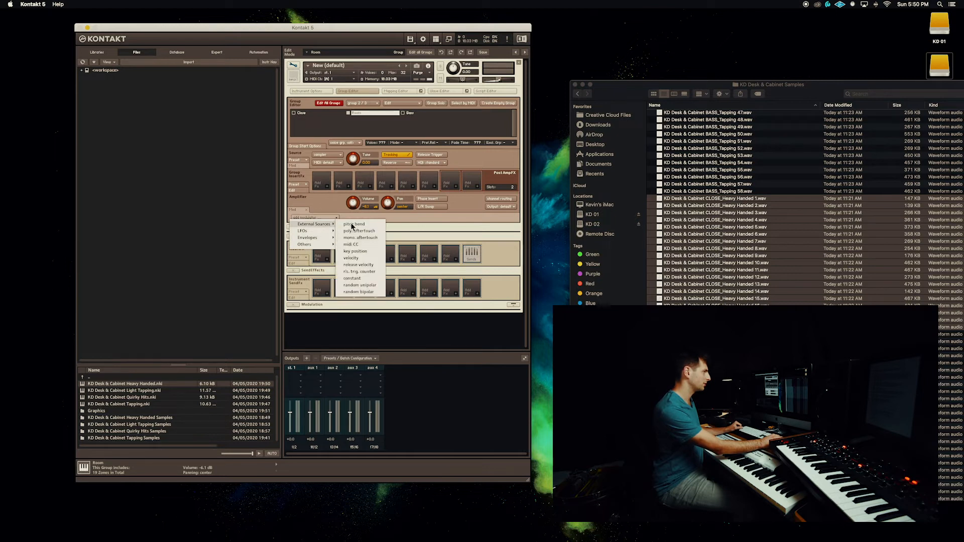
left_click(356, 258)
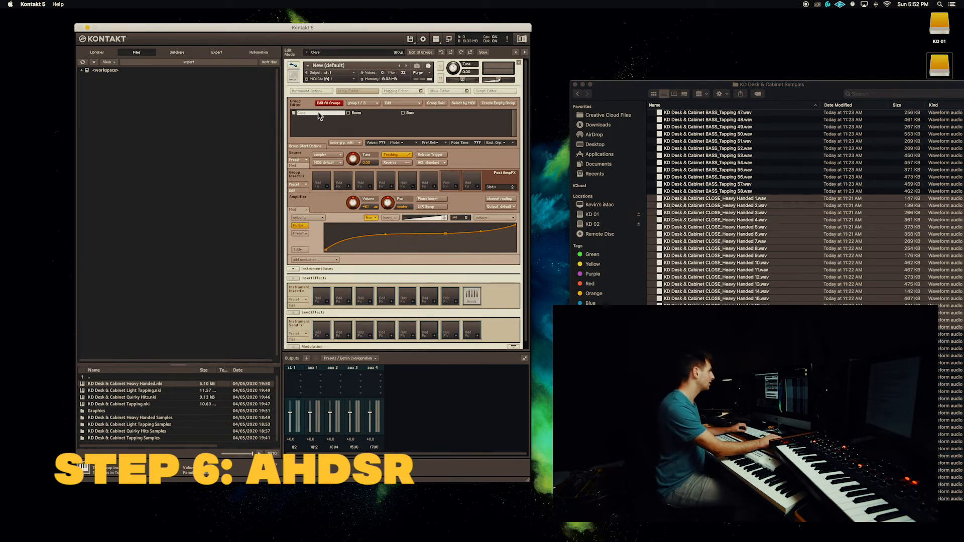
- Add an AHDSR envelope to the Close group's amplifier and review its volume envelope settings
left_click(334, 260)
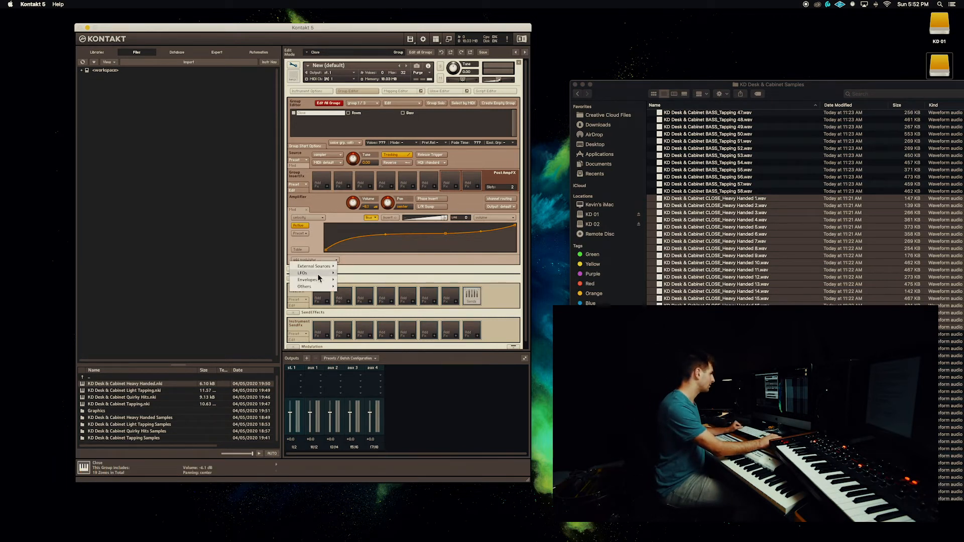
mouse_move(316, 280)
left_click(351, 279)
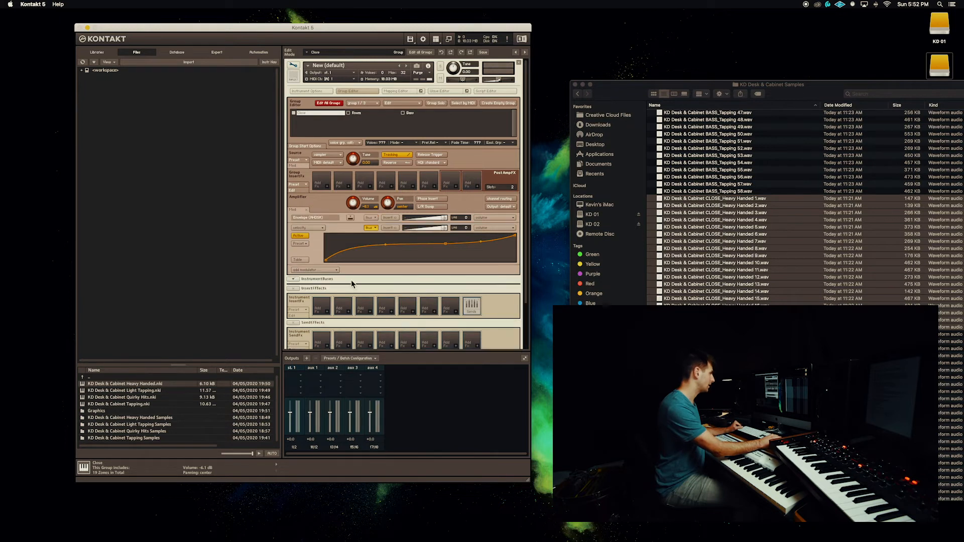
scroll(498, 303, "down", 3)
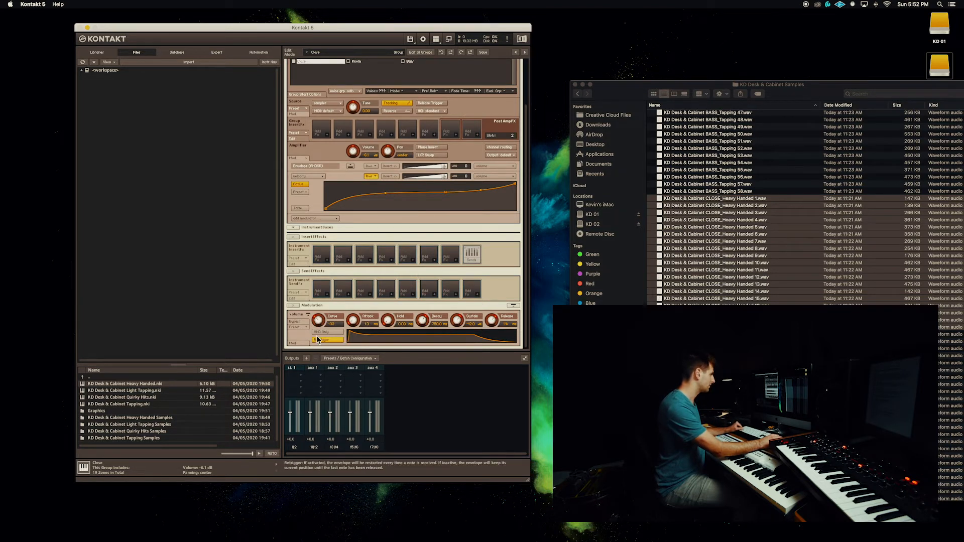
scroll(331, 112, "up", 3)
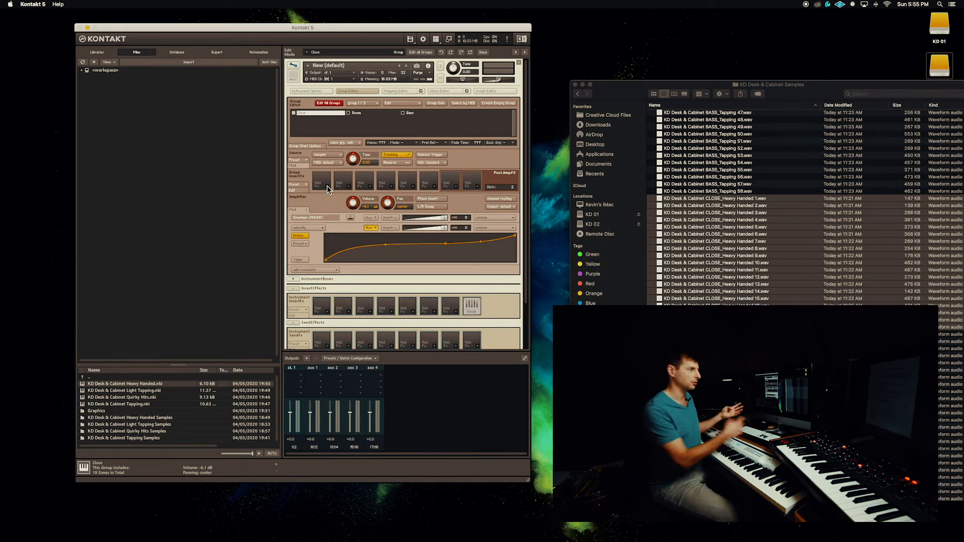
- Replace the new instrument with KD Desk & Cabinet Heavy Handed and open its Group Editor
left_click(520, 65)
left_click(534, 178)
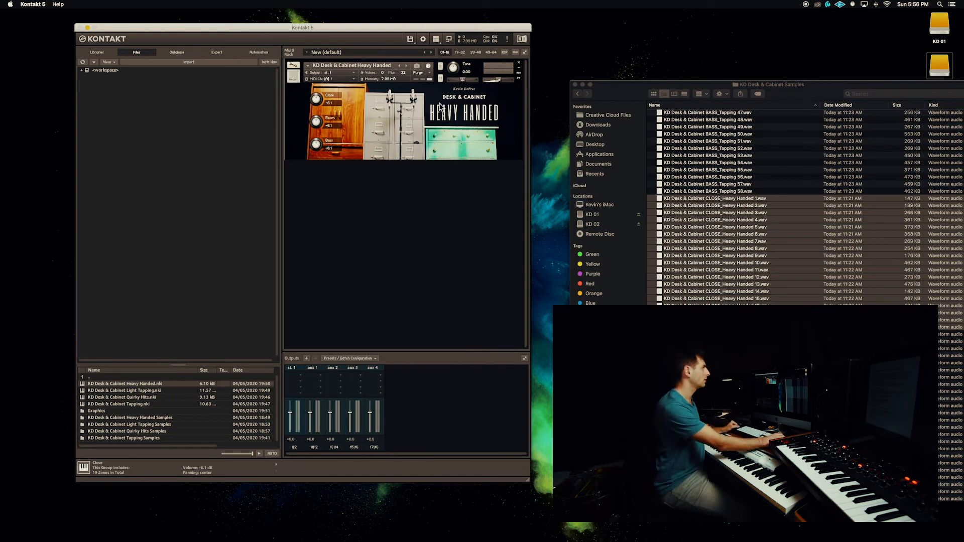
left_click(293, 66)
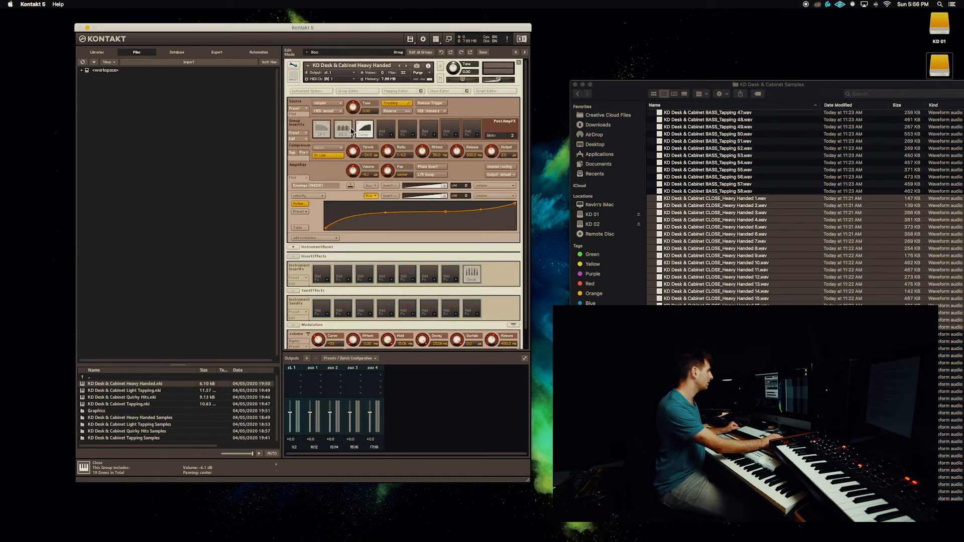
left_click(351, 91)
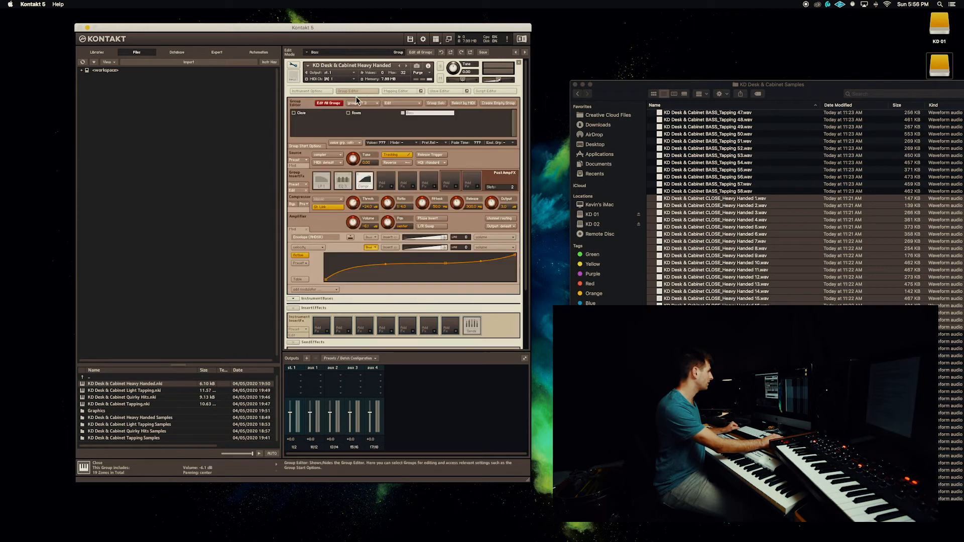
- Examine the Close group's insert effects, amplifier modulators and AHDSR volume envelope in the Heavy Handed instrument
left_click(312, 114)
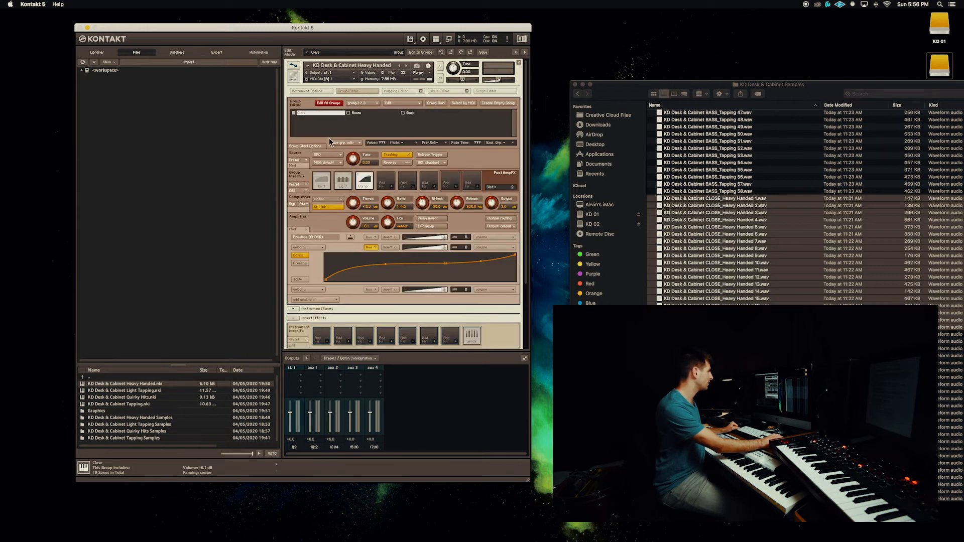
left_click(345, 186)
left_click(366, 186)
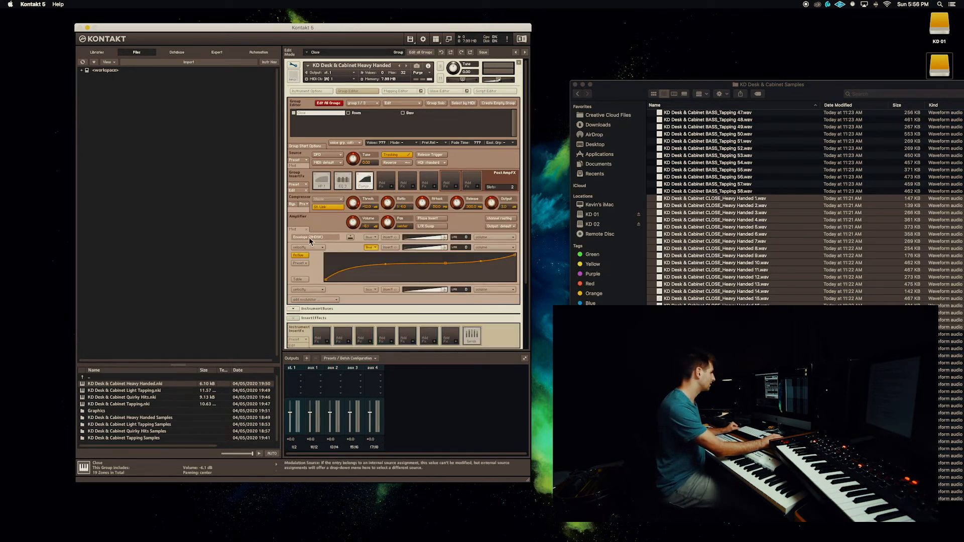
scroll(317, 260, "down", 1)
scroll(317, 259, "down", 5)
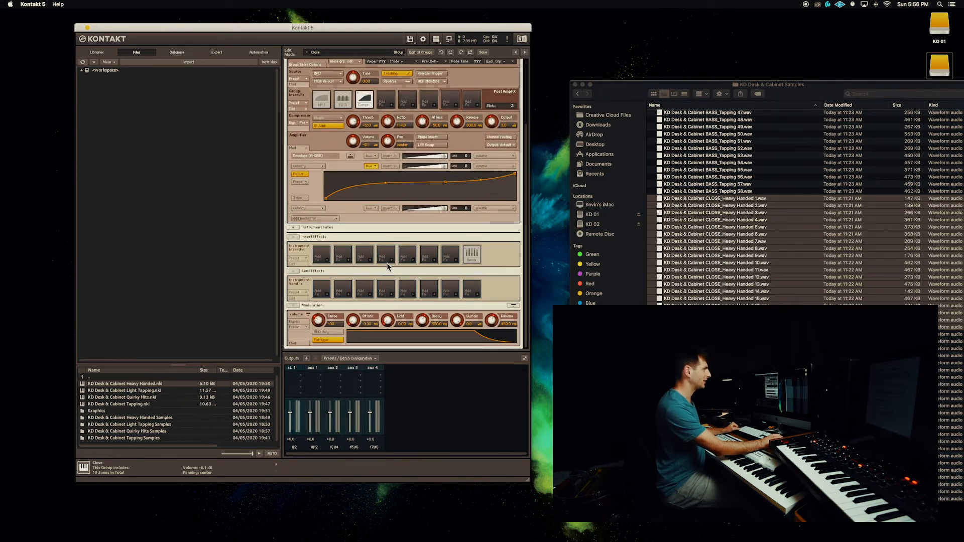
scroll(368, 115, "up", 6)
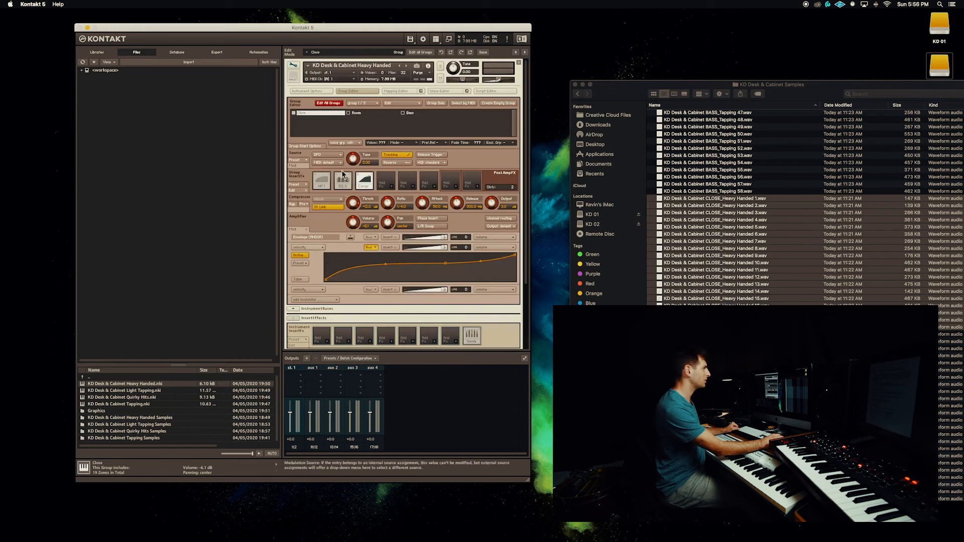
- Compare the Room and Bass groups' insert effects, compressor settings and amplifier modulators
left_click(369, 115)
left_click(422, 115)
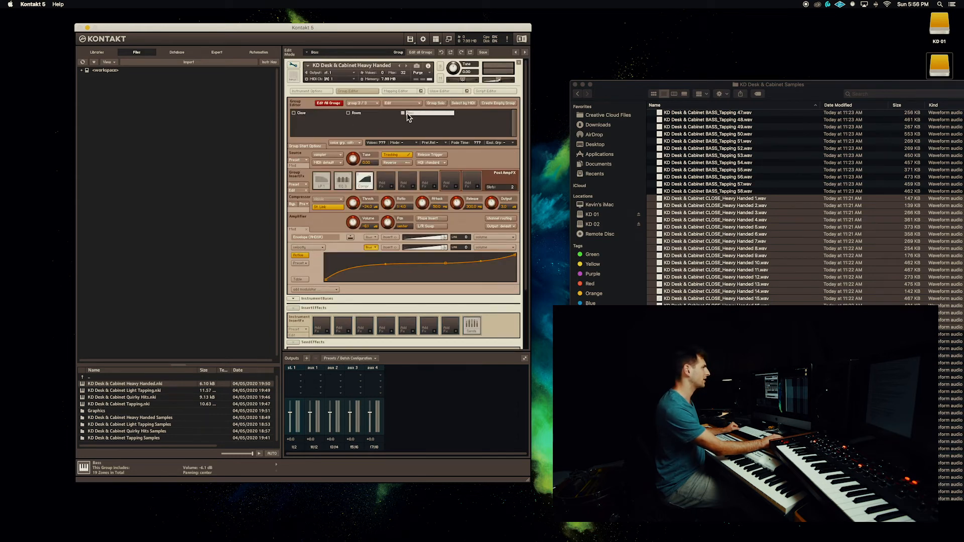
left_click(384, 114)
left_click(427, 112)
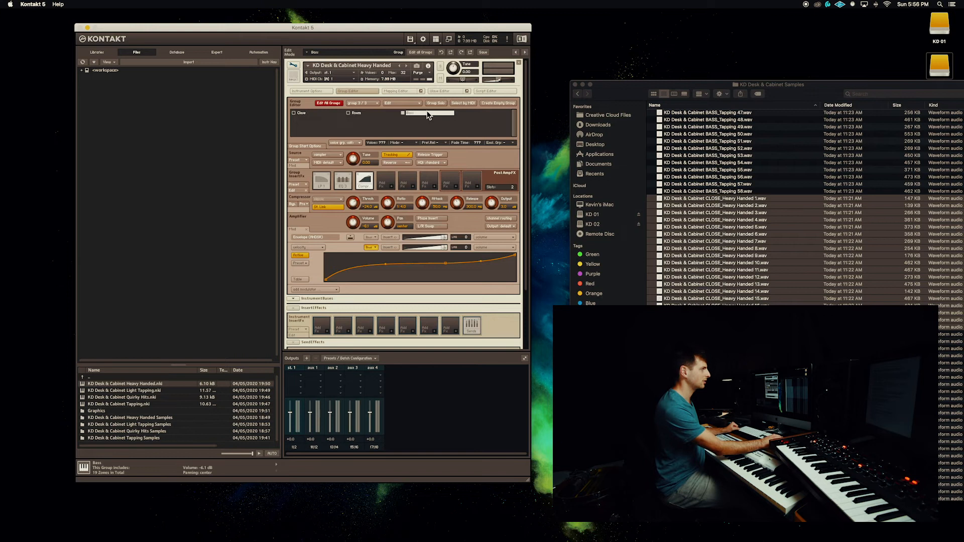
left_click(374, 115)
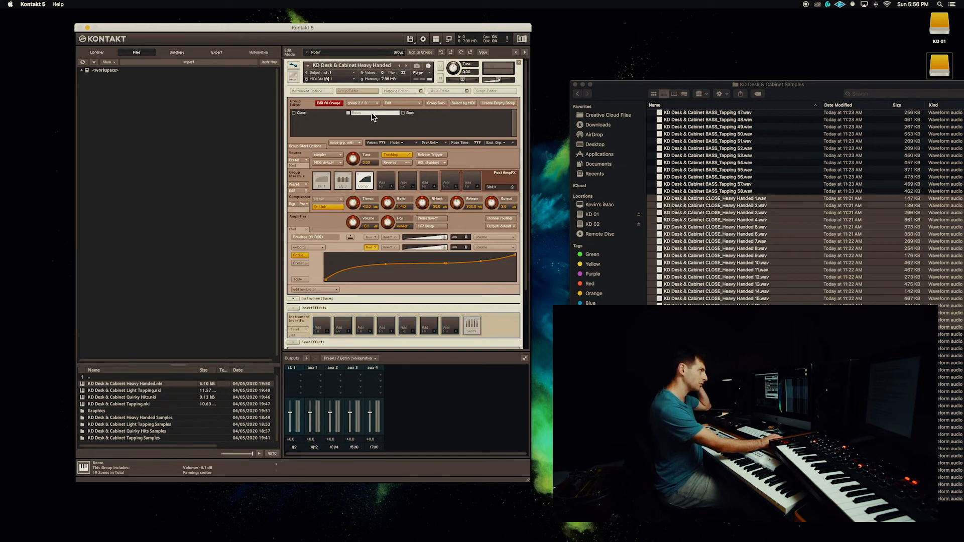
left_click(423, 113)
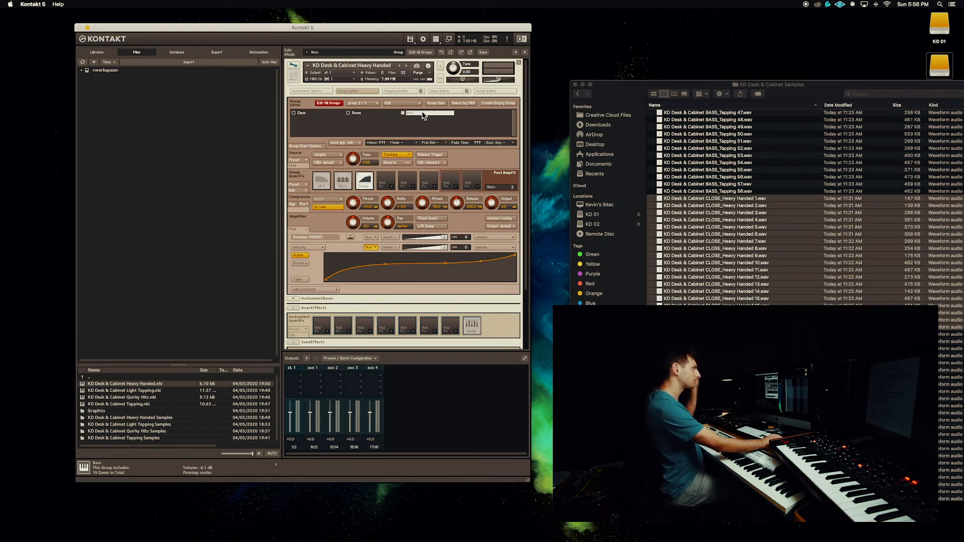
- Check the instrument wallpaper file in the Instrument Options and return to the performance view
left_click(310, 91)
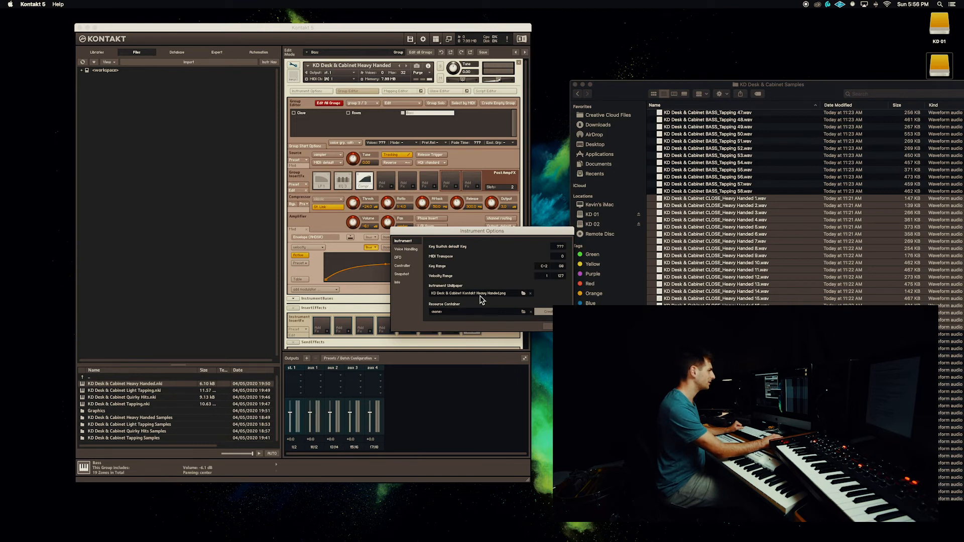
left_click_drag(479, 234, 379, 192)
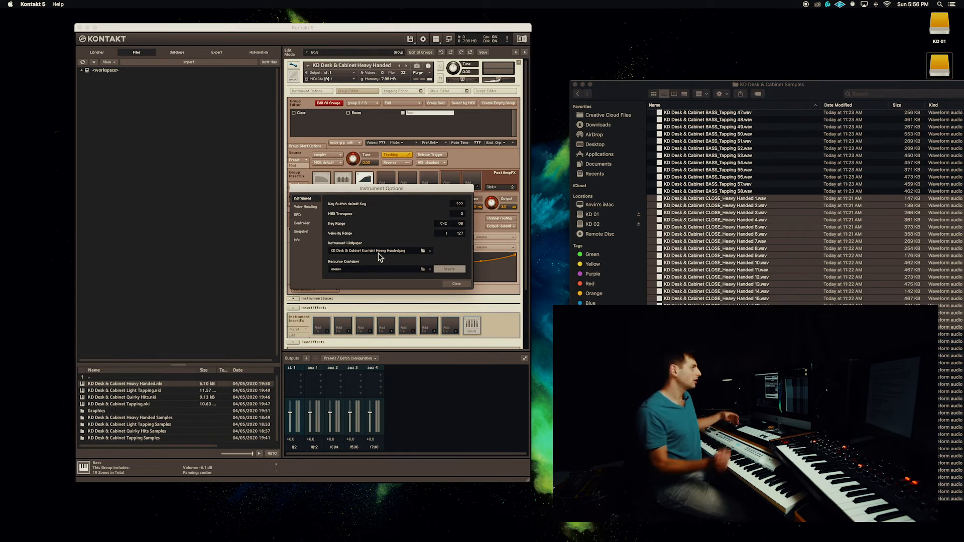
left_click(456, 284)
left_click(294, 65)
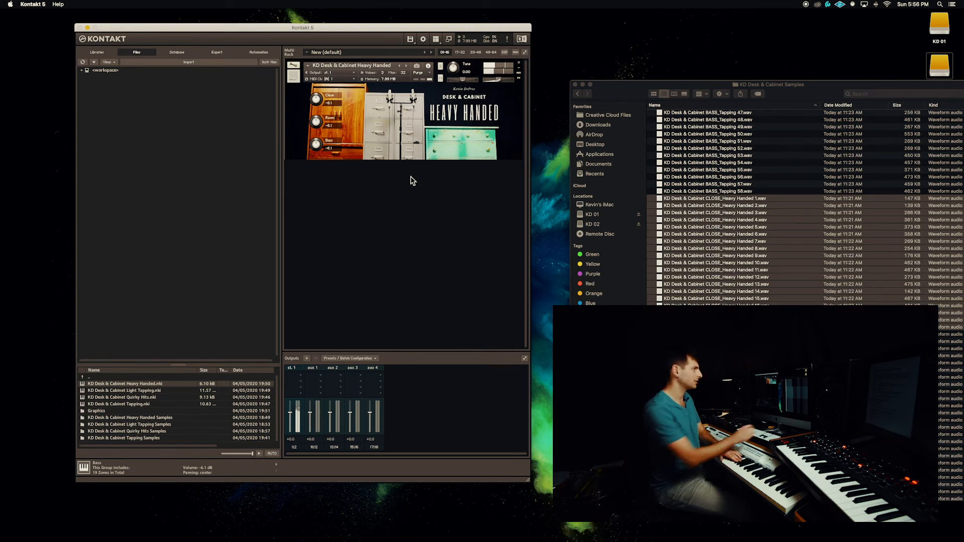
- Audition the Light Tapping, Quirky Hits and Tapping instruments in turn, ending in the Tapping performance view
left_click(406, 67)
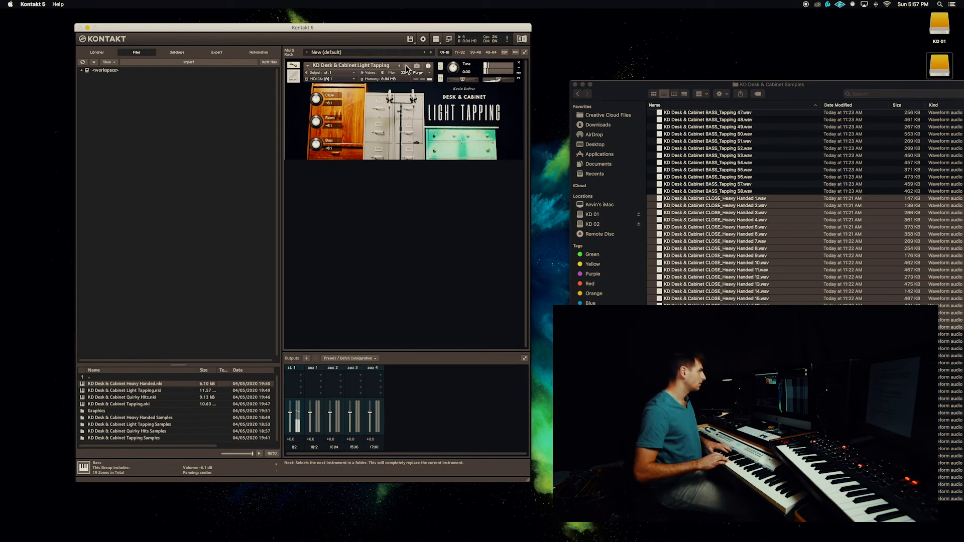
left_click(407, 68)
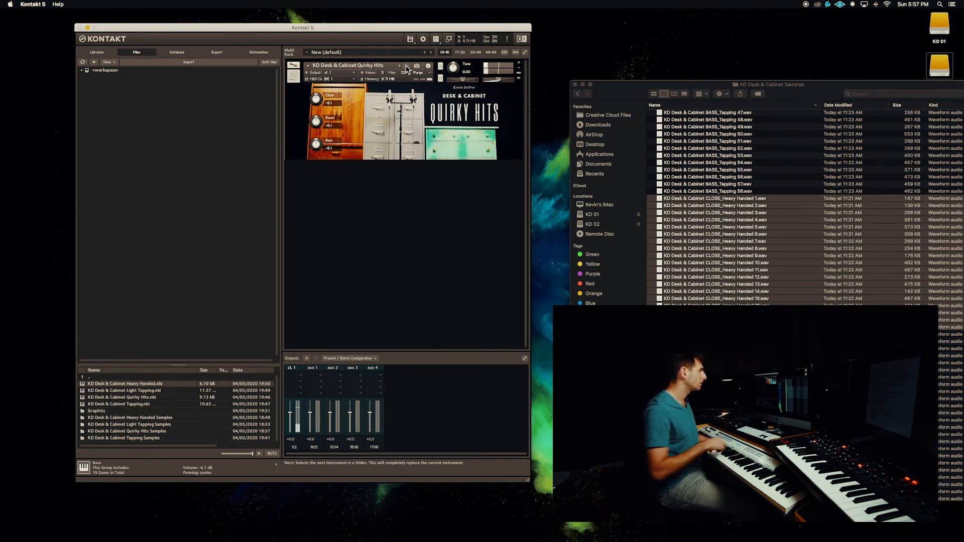
left_click(406, 67)
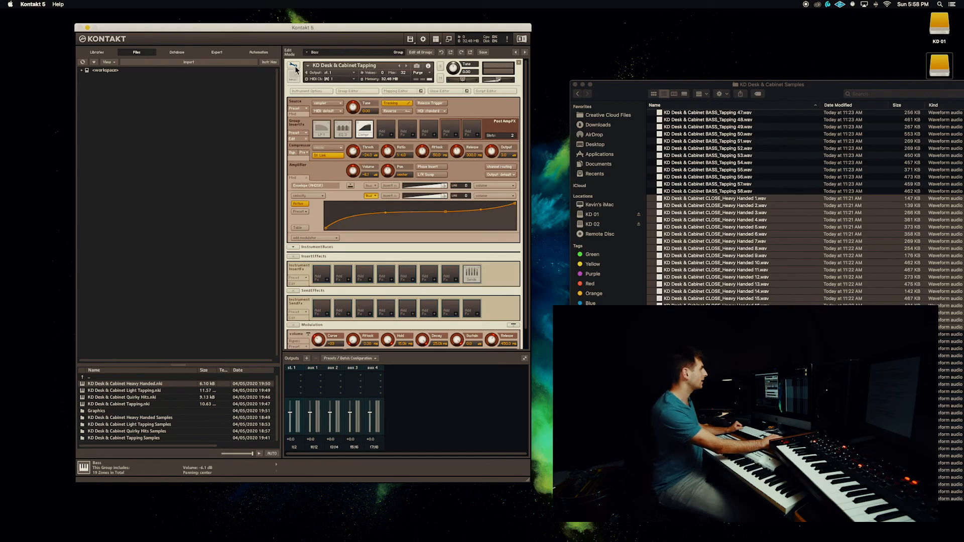
left_click(294, 68)
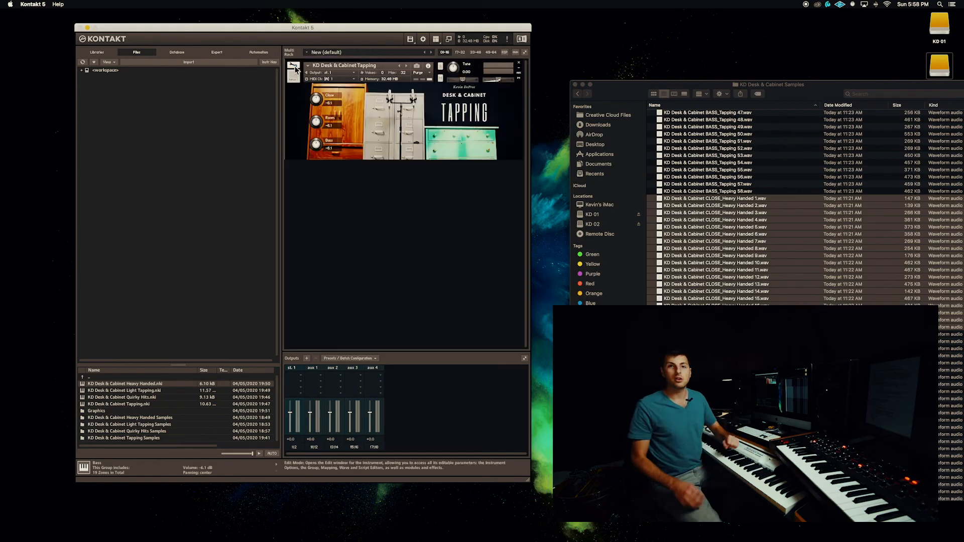